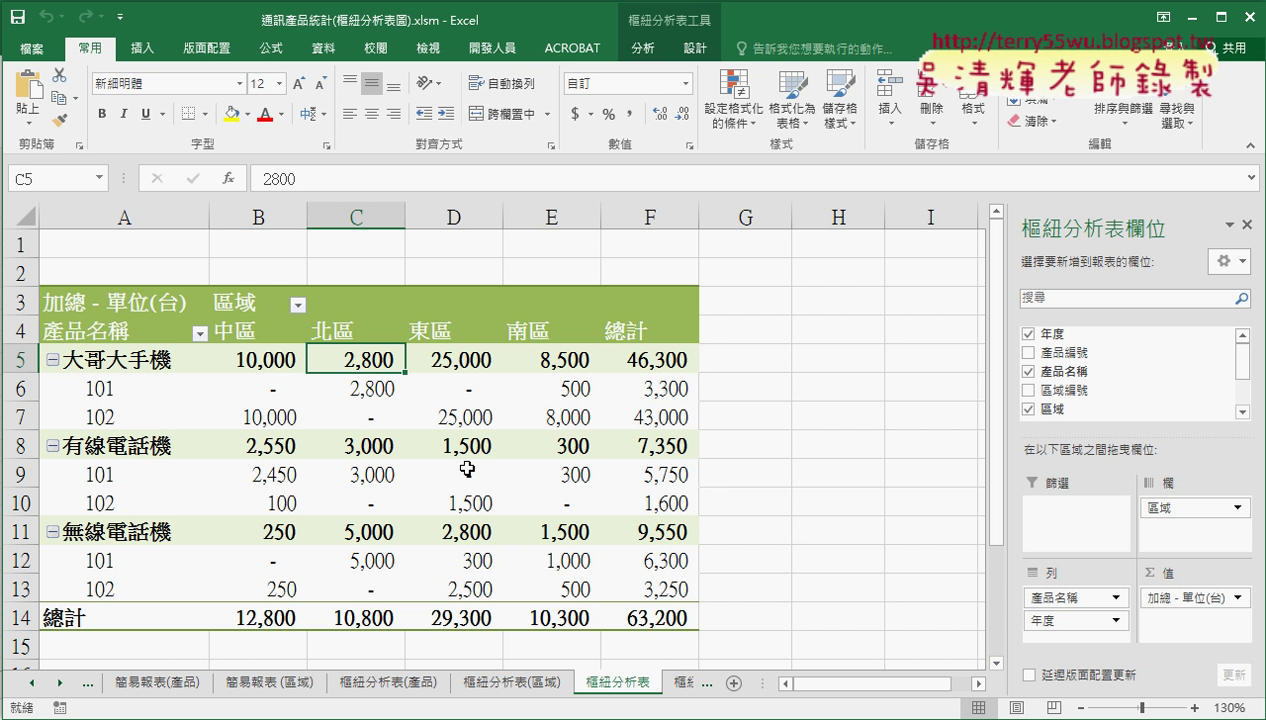
Pass through the 樞紐分析圖 sheet and bring up the 樞紐分析表 (2) pivot sheet.
left_click(462, 466)
left_click(674, 683)
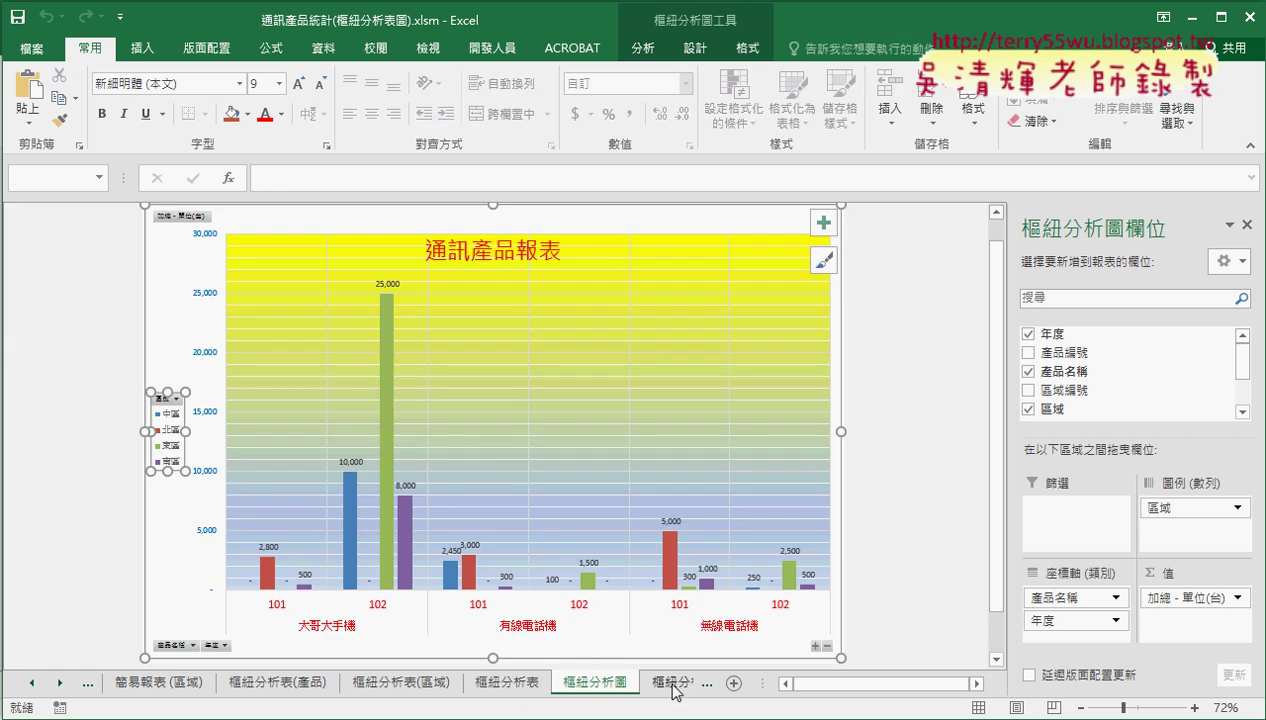
left_click(668, 683)
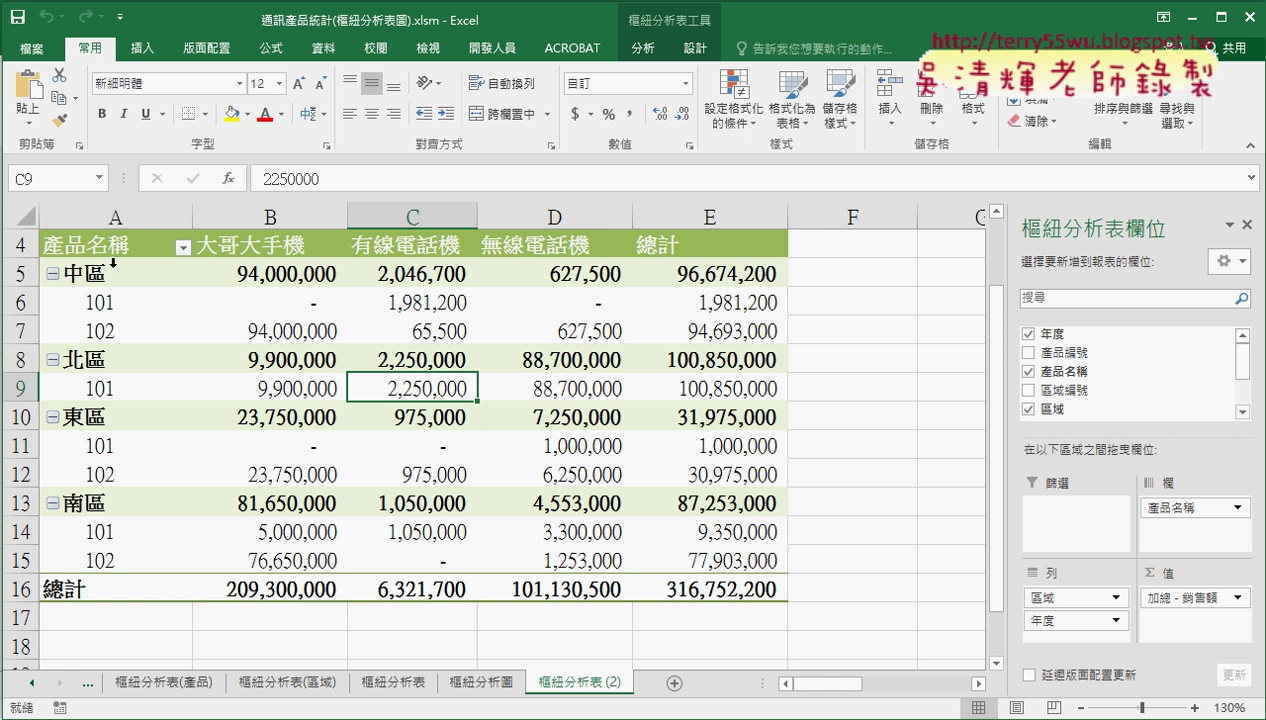
Remove the 年度 field from the pivot rows, leaving only the four regions.
left_click_drag(113, 263, 181, 556)
left_click(292, 250)
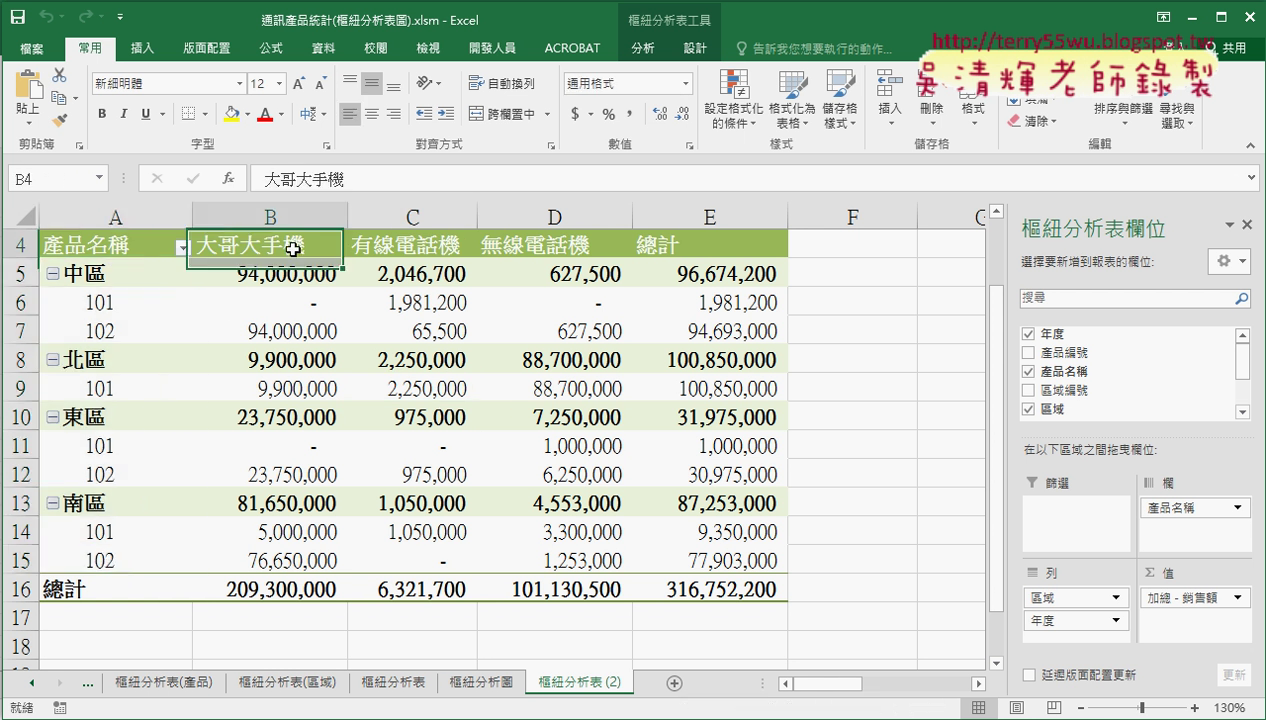
left_click_drag(292, 250, 740, 250)
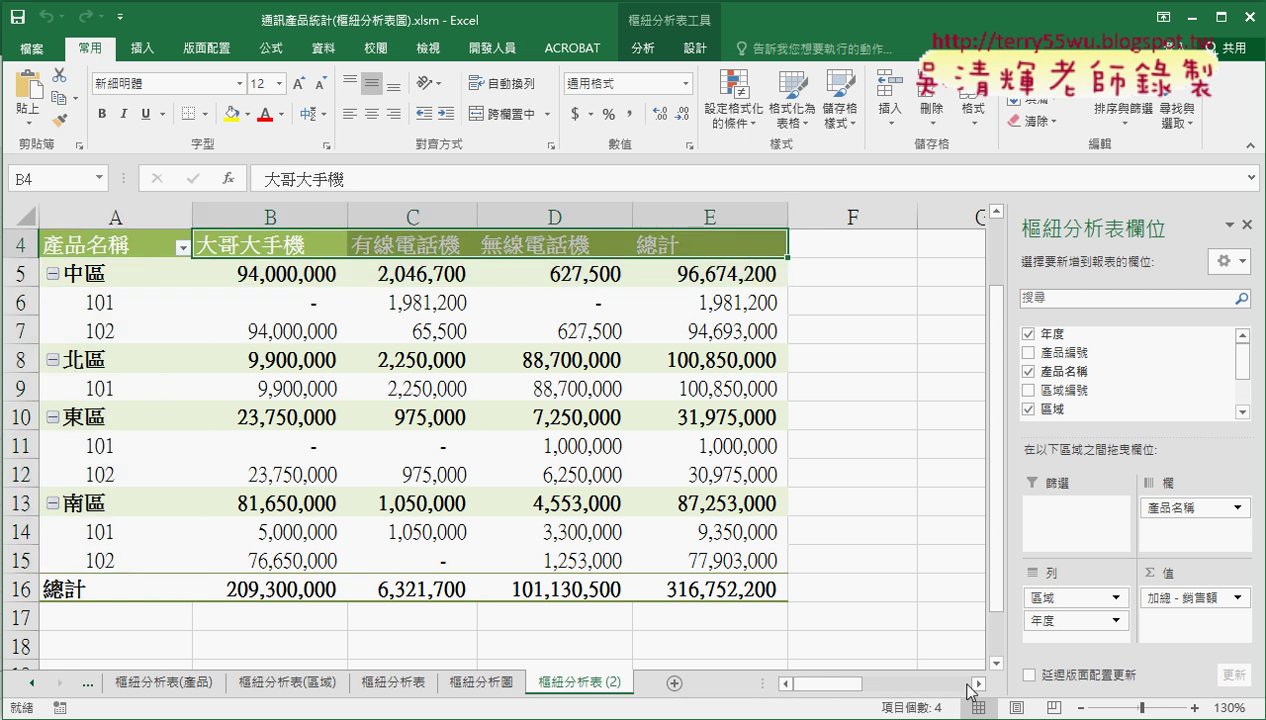
left_click_drag(1065, 620, 1114, 377)
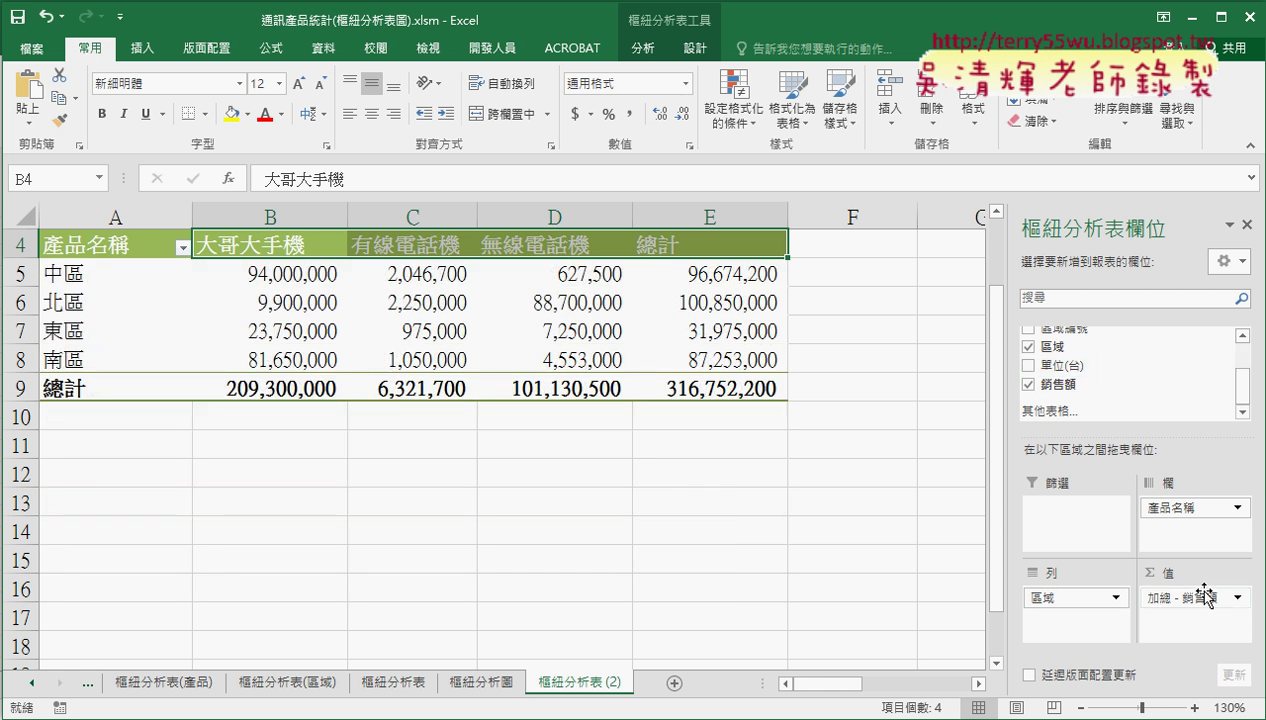
Drag the 銷售額 values field out of the pivot, then undo to restore it.
left_click_drag(1195, 597, 1178, 382)
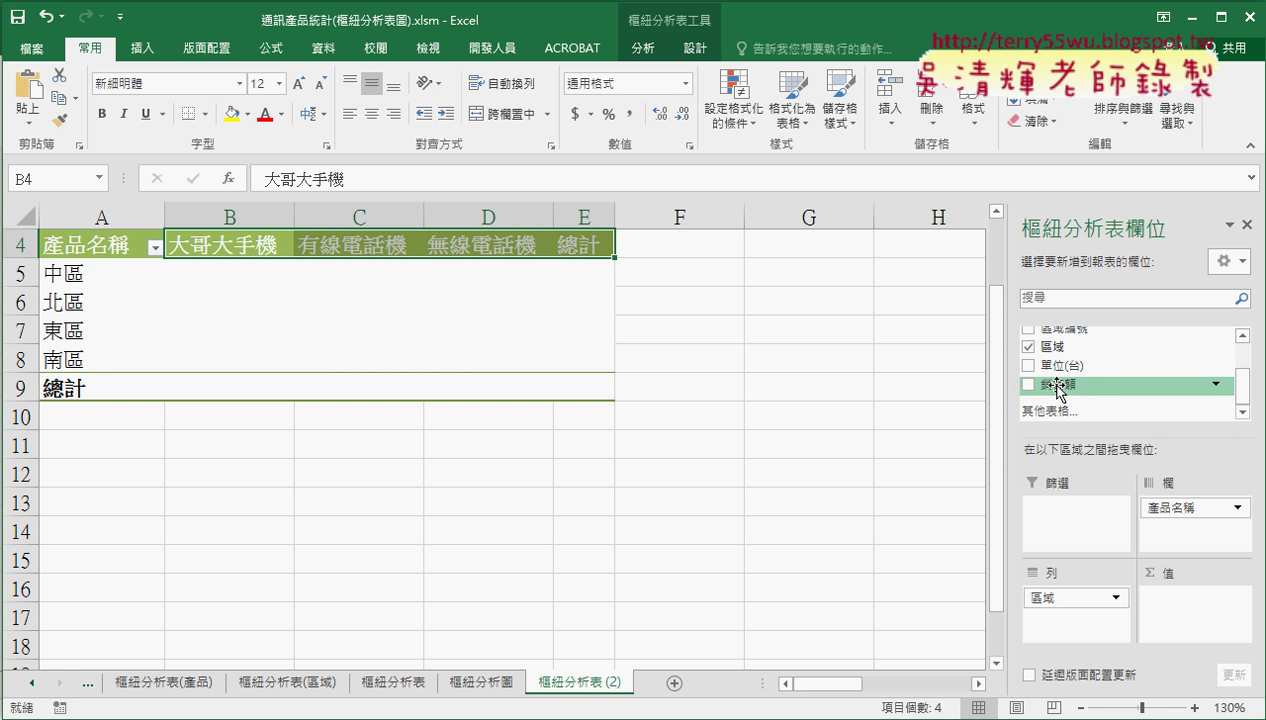
key("ctrl+z")
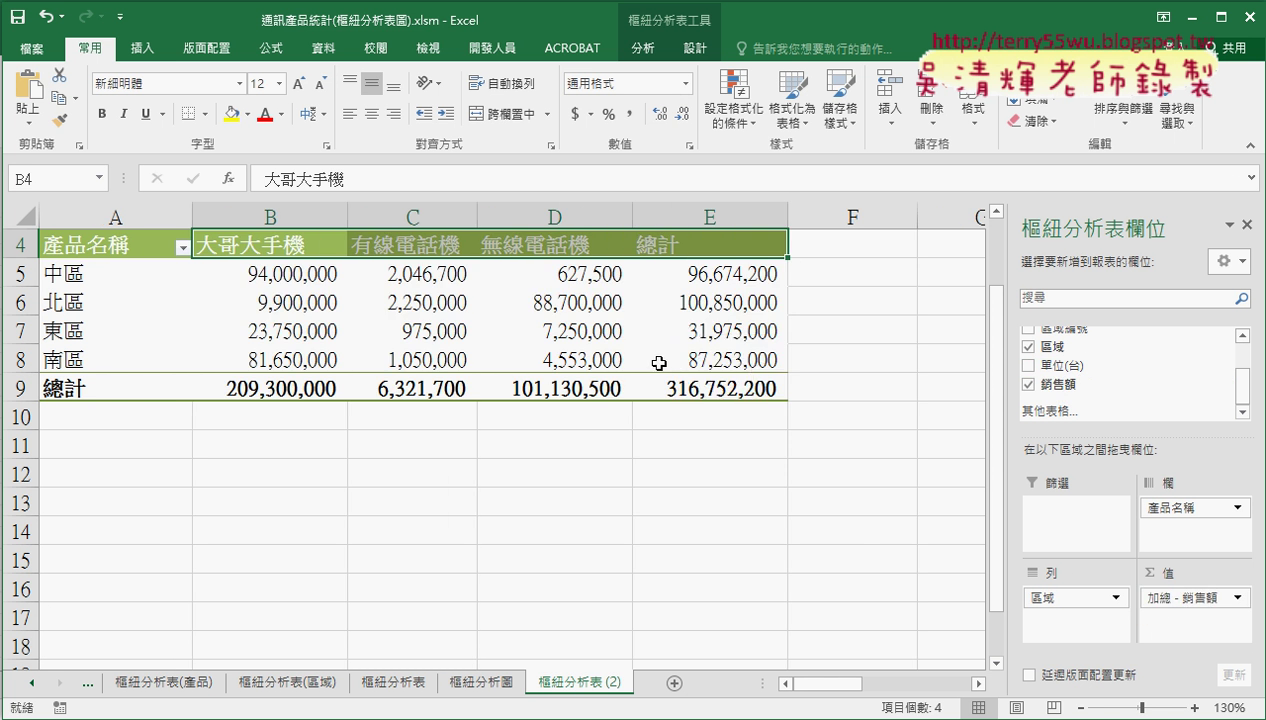
left_click_drag(1242, 388, 1242, 366)
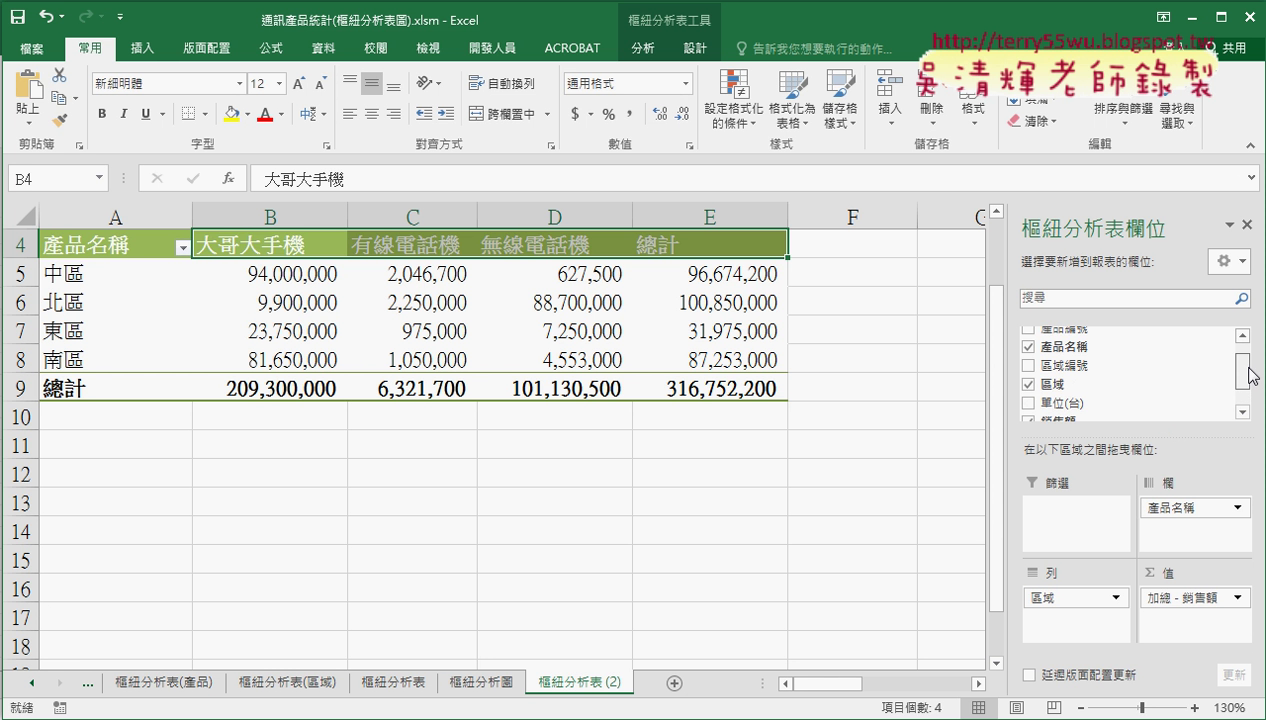
left_click(500, 331)
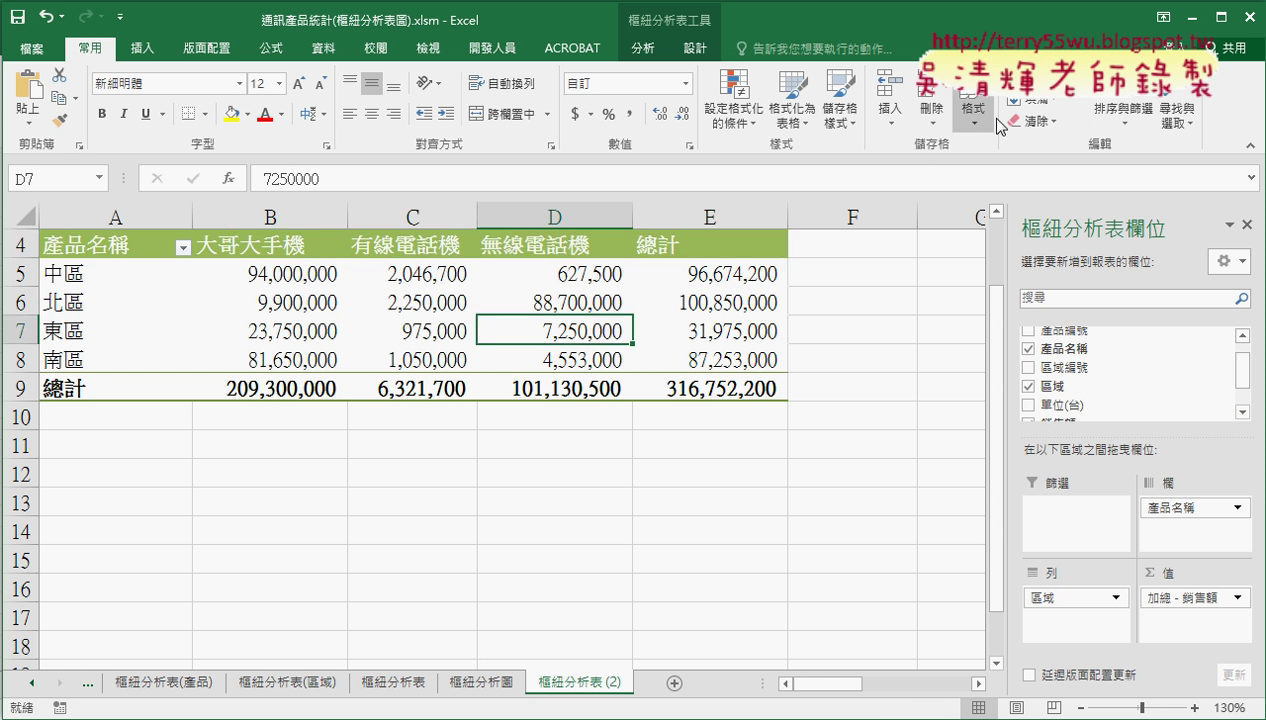
Insert a Line pivot chart of 銷售額 by region per product, after previewing other chart types.
left_click(640, 50)
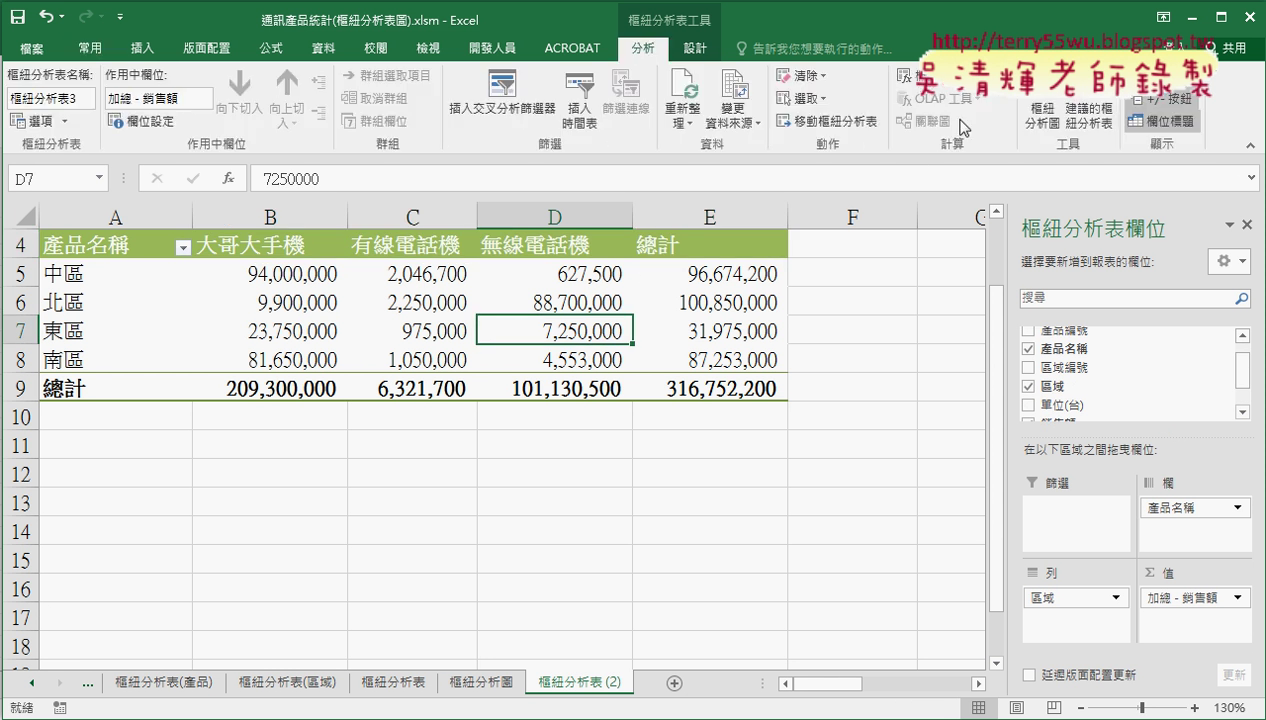
left_click(1036, 118)
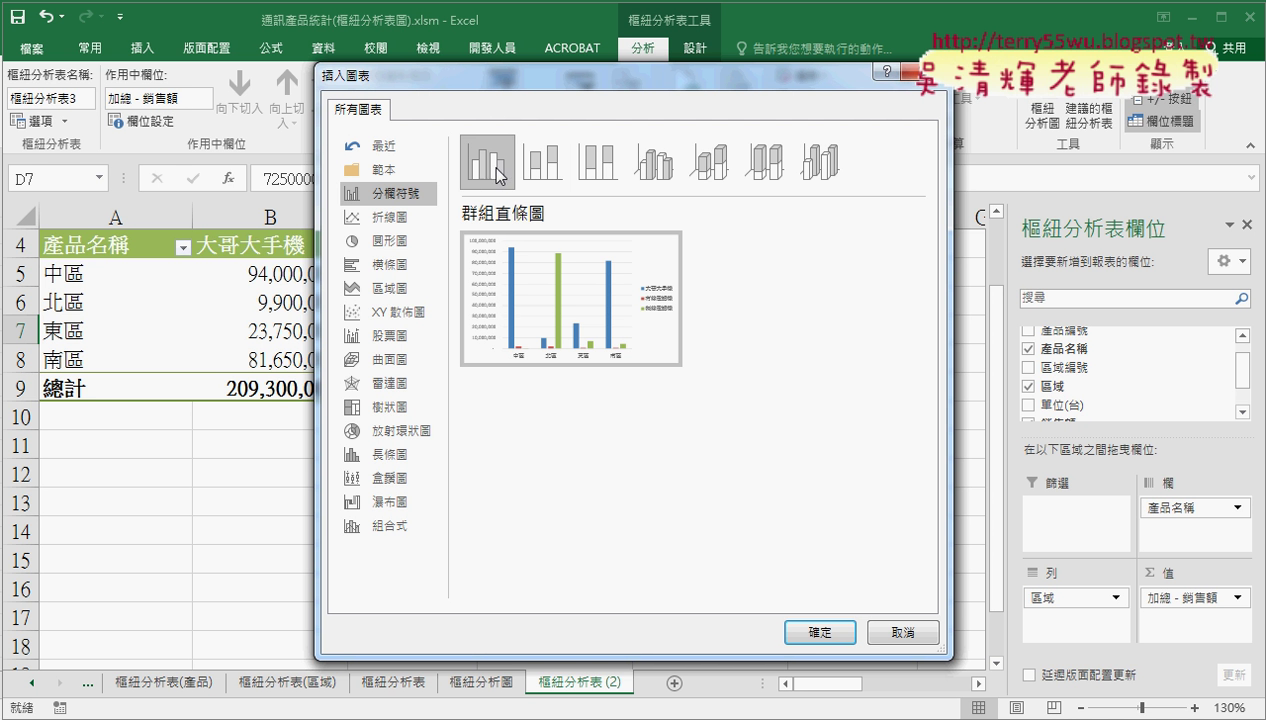
left_click(402, 224)
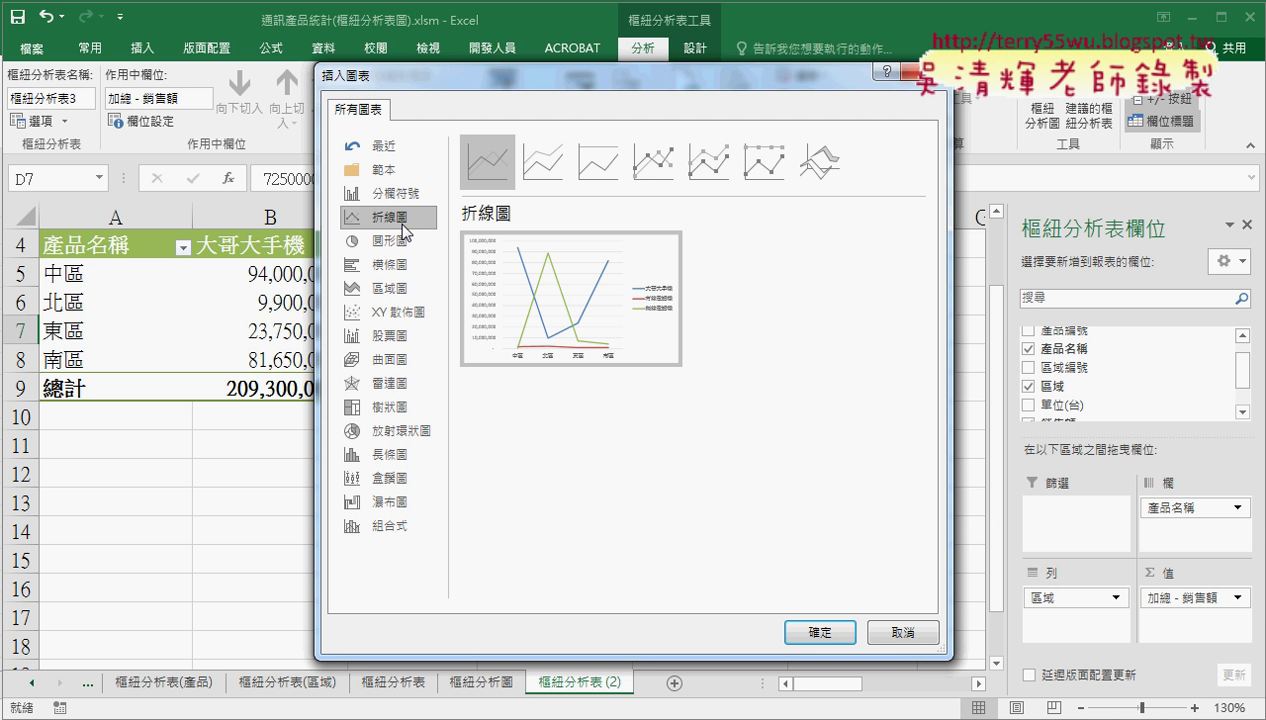
left_click(397, 243)
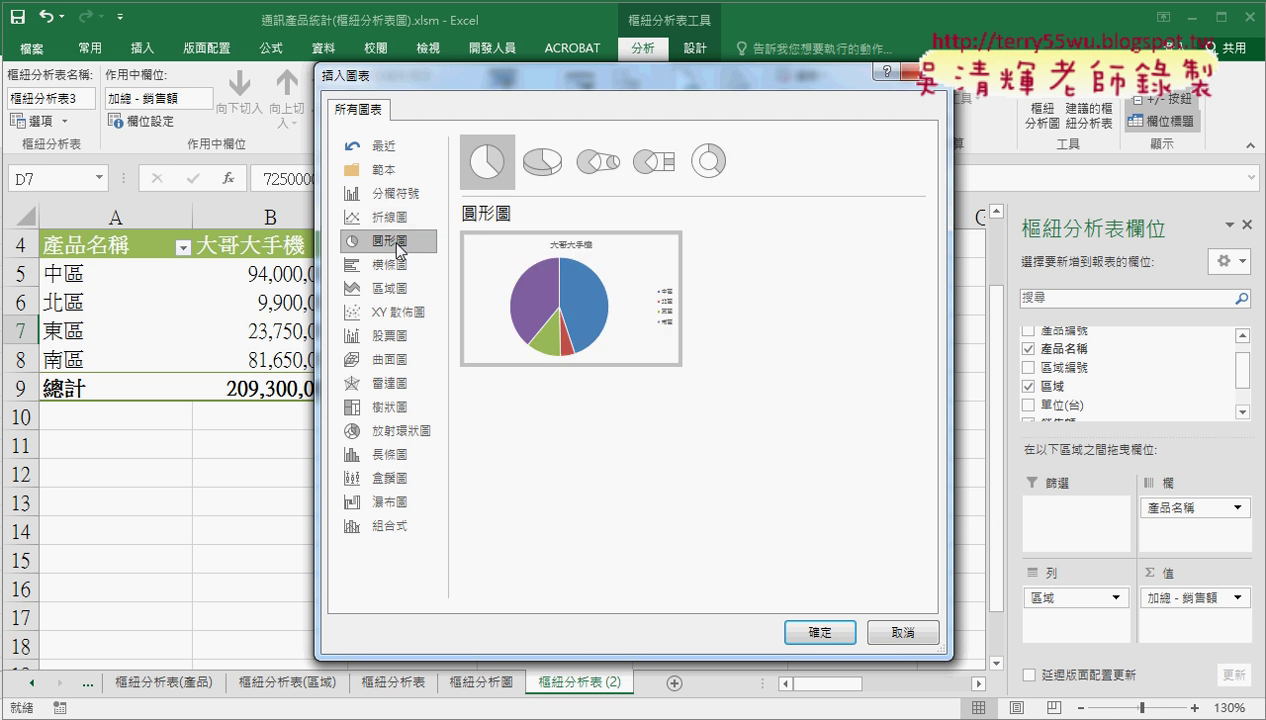
left_click(398, 263)
left_click(396, 288)
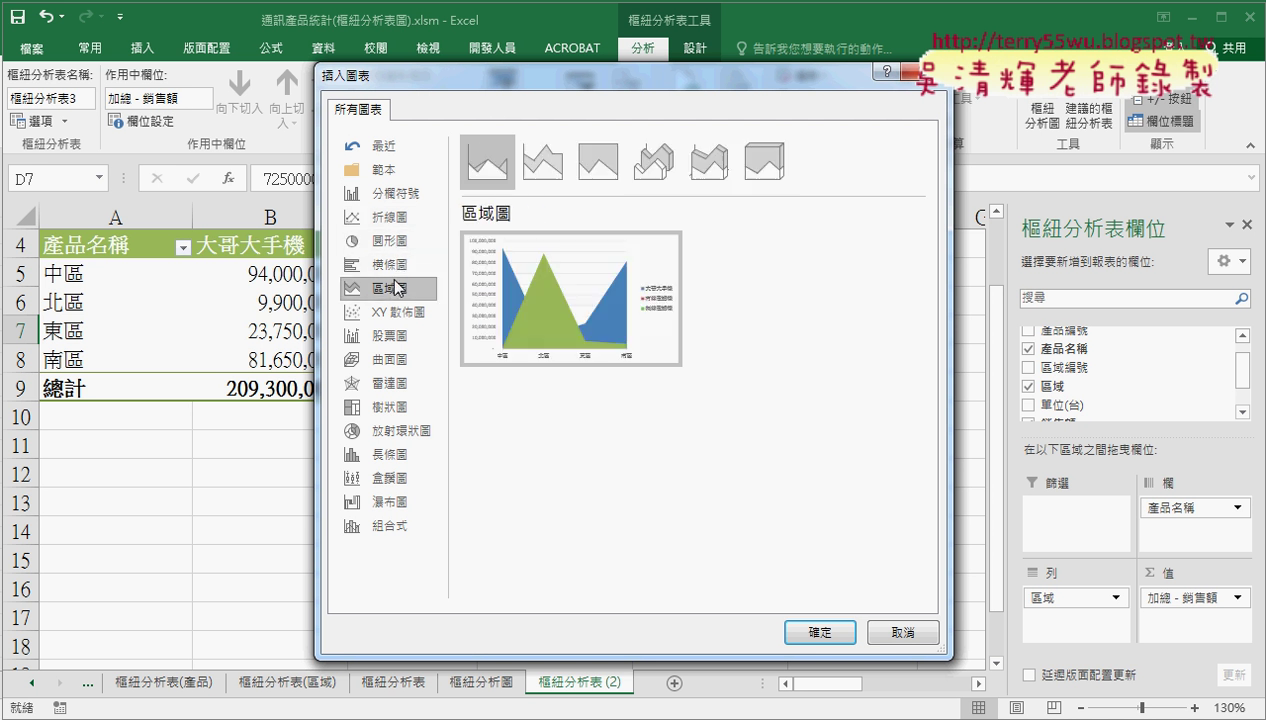
left_click(397, 311)
left_click(396, 335)
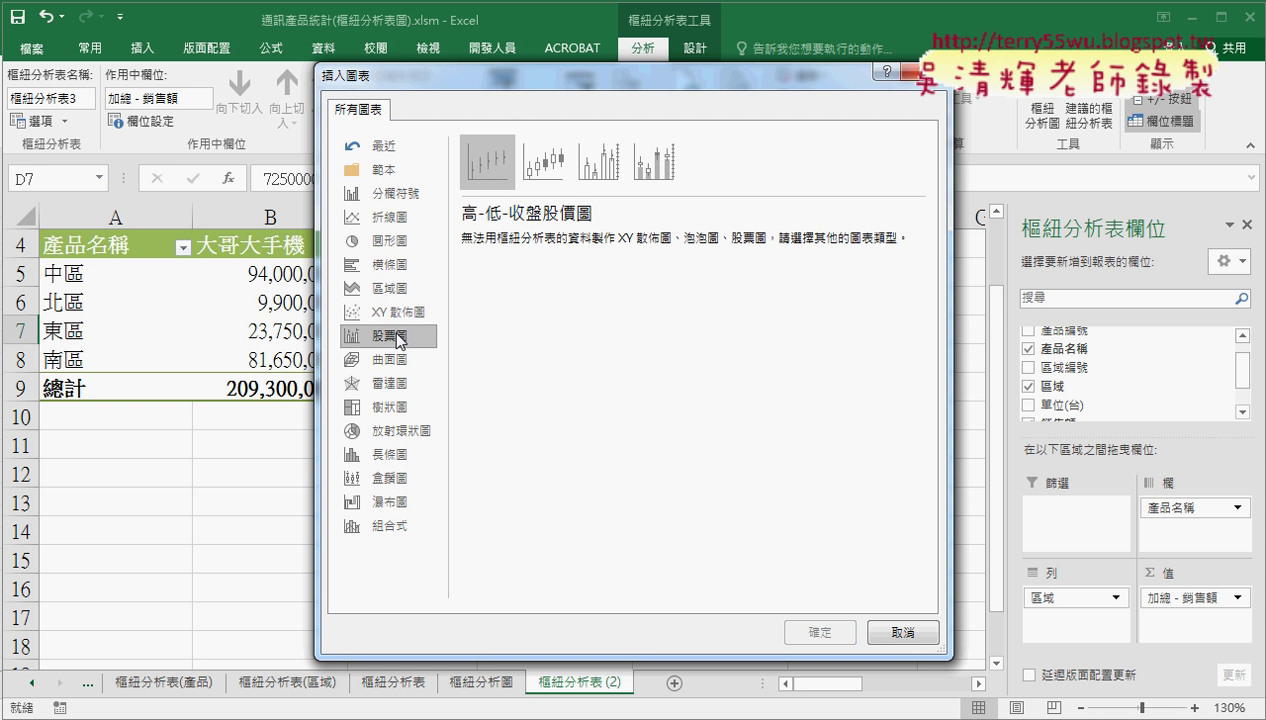
left_click(401, 218)
left_click(818, 632)
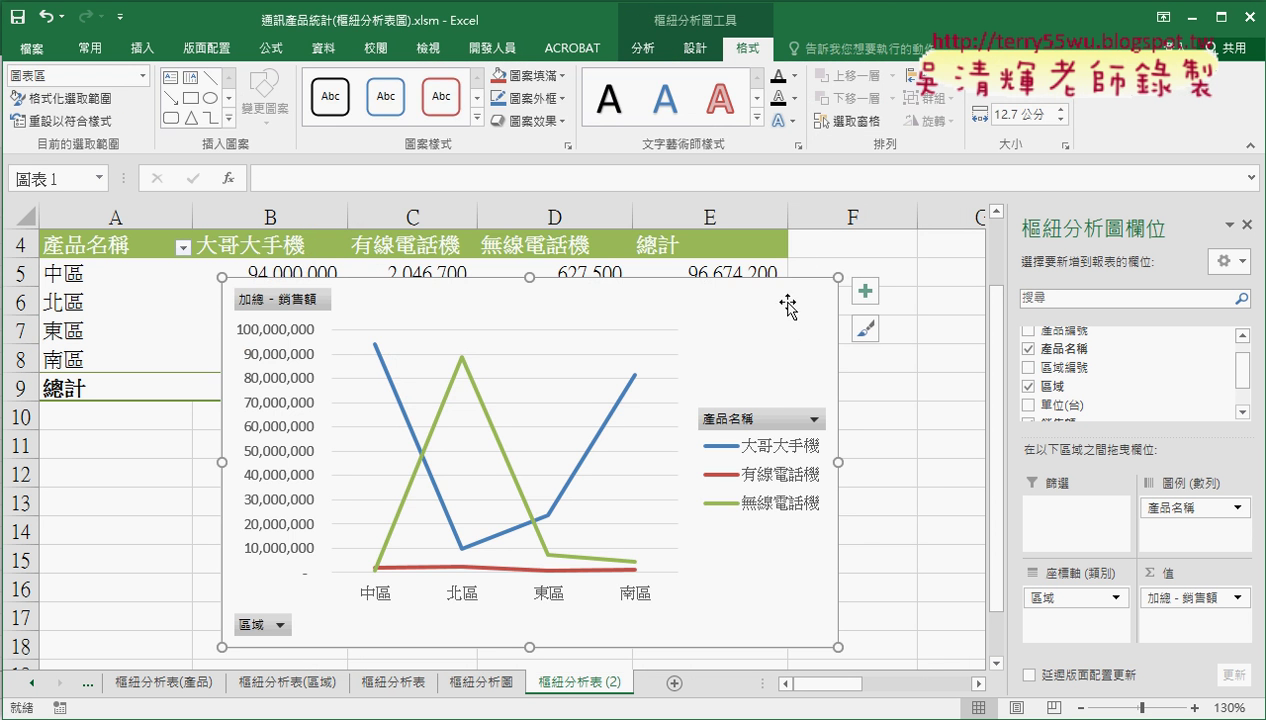
Move the pivot line chart onto a new chart sheet named Chart2.
left_click(694, 48)
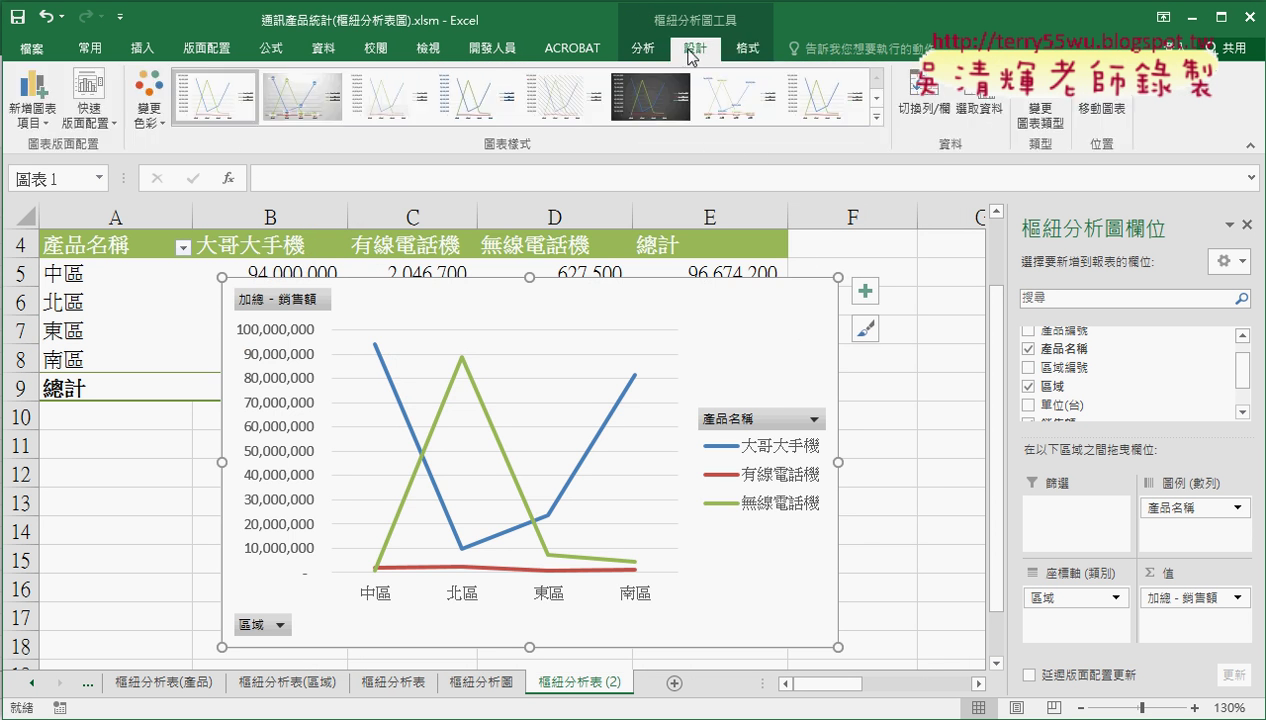
left_click(1100, 110)
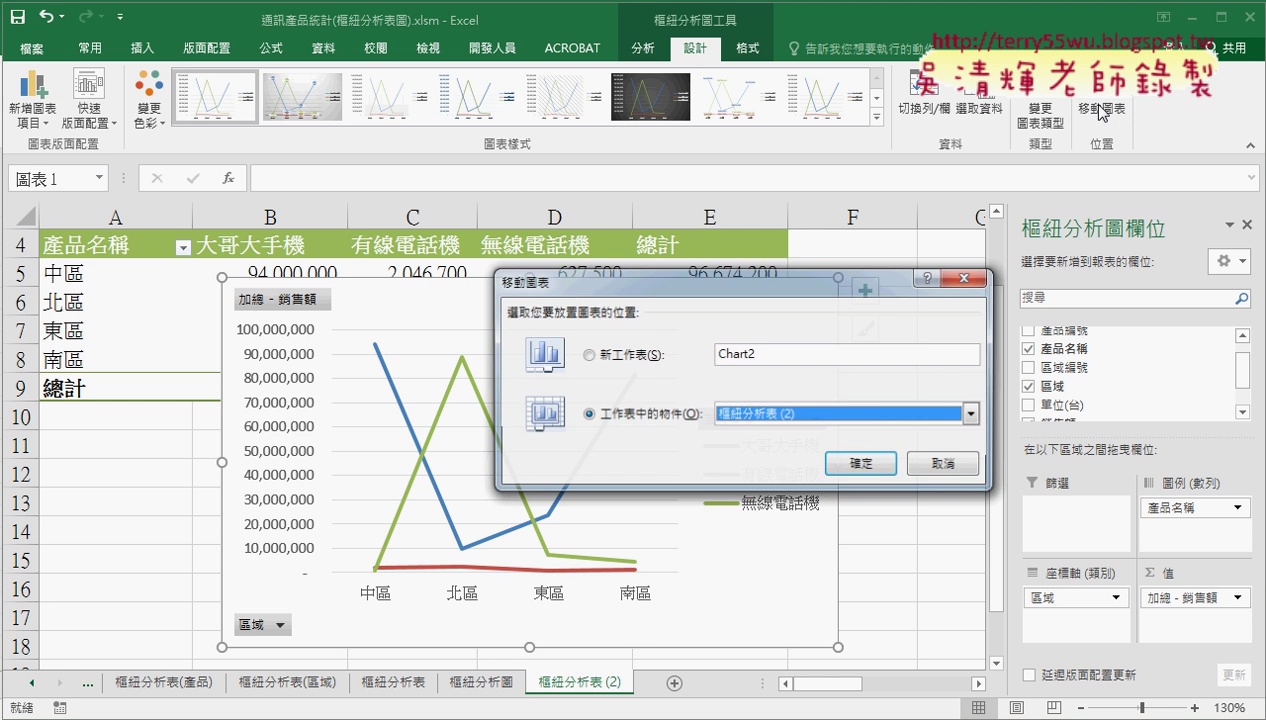
left_click(632, 362)
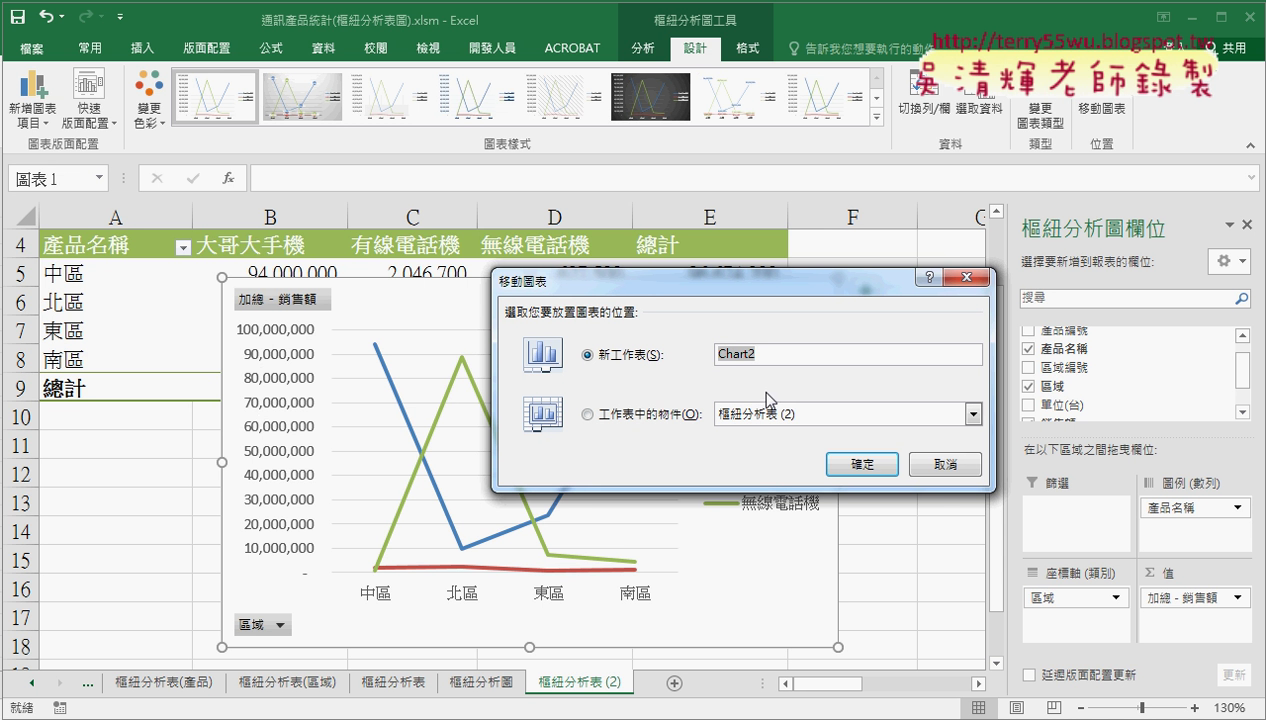
left_click(862, 464)
Place the Chart2 tab right after 樞紐分析表 (2) and check both sheets.
left_click_drag(570, 688, 507, 690)
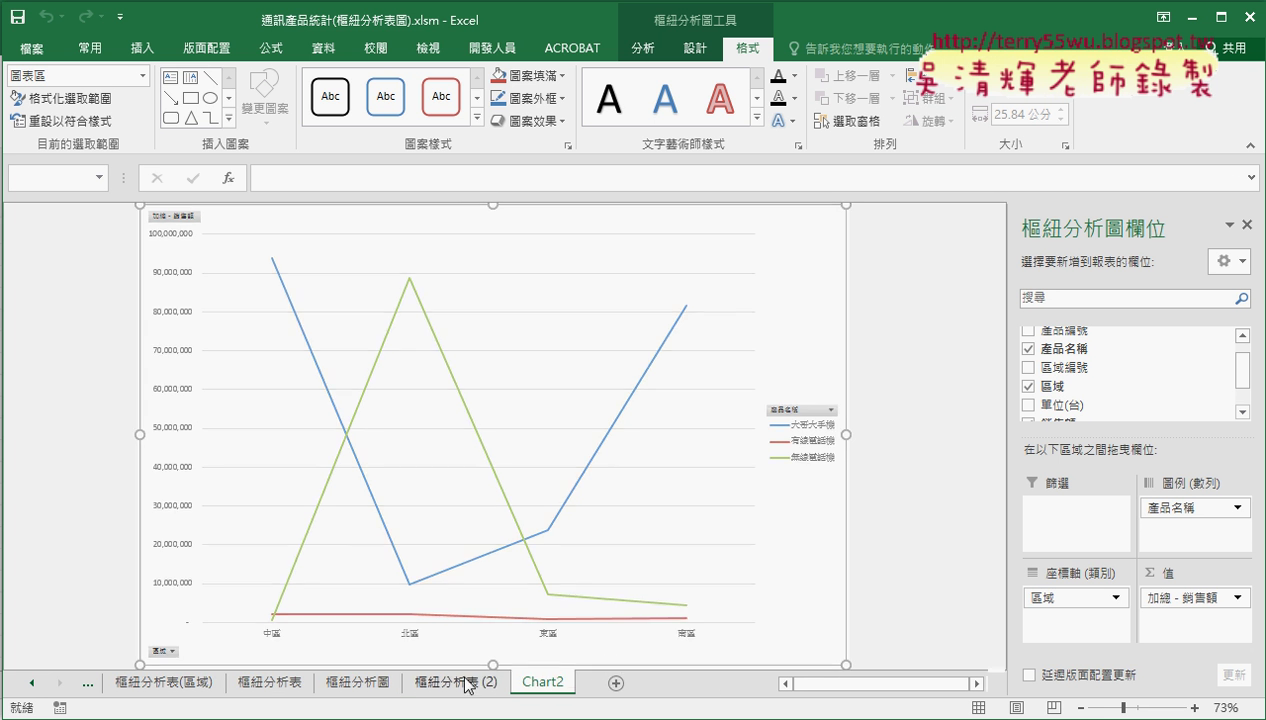
left_click(462, 684)
left_click(566, 686)
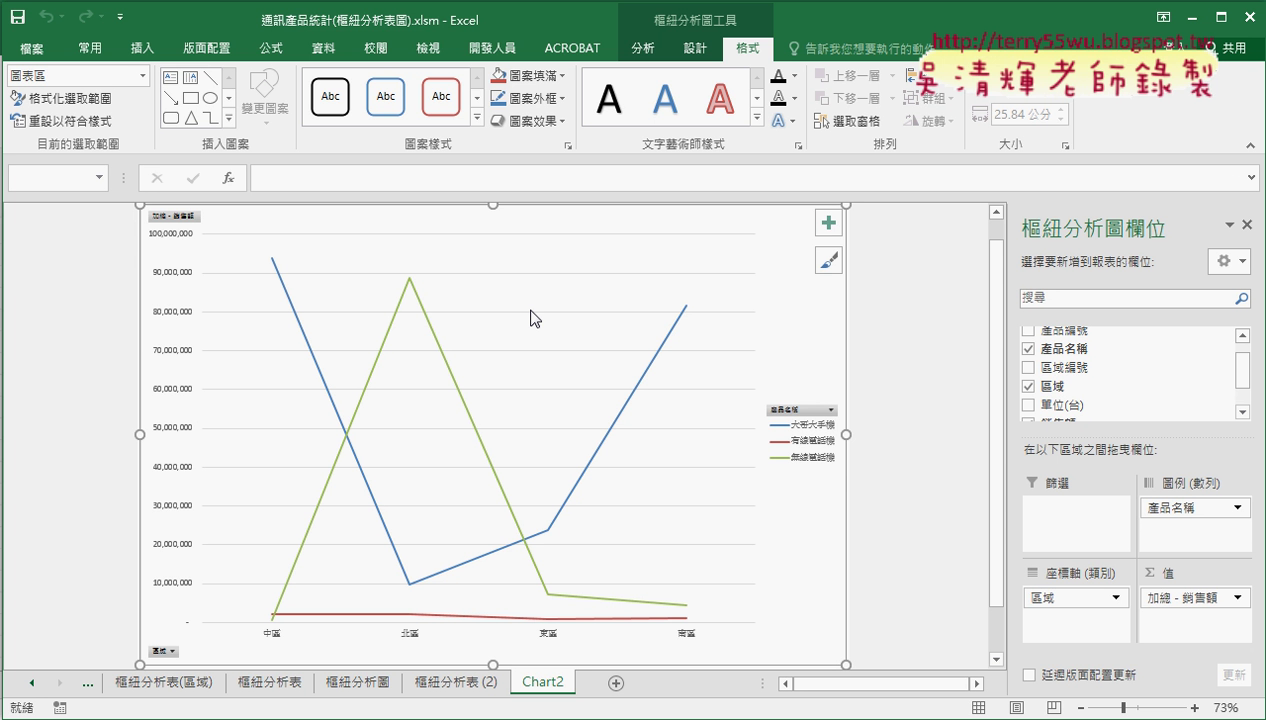
On the 樞紐分析圖 column chart, place the region legend at the top.
left_click(352, 688)
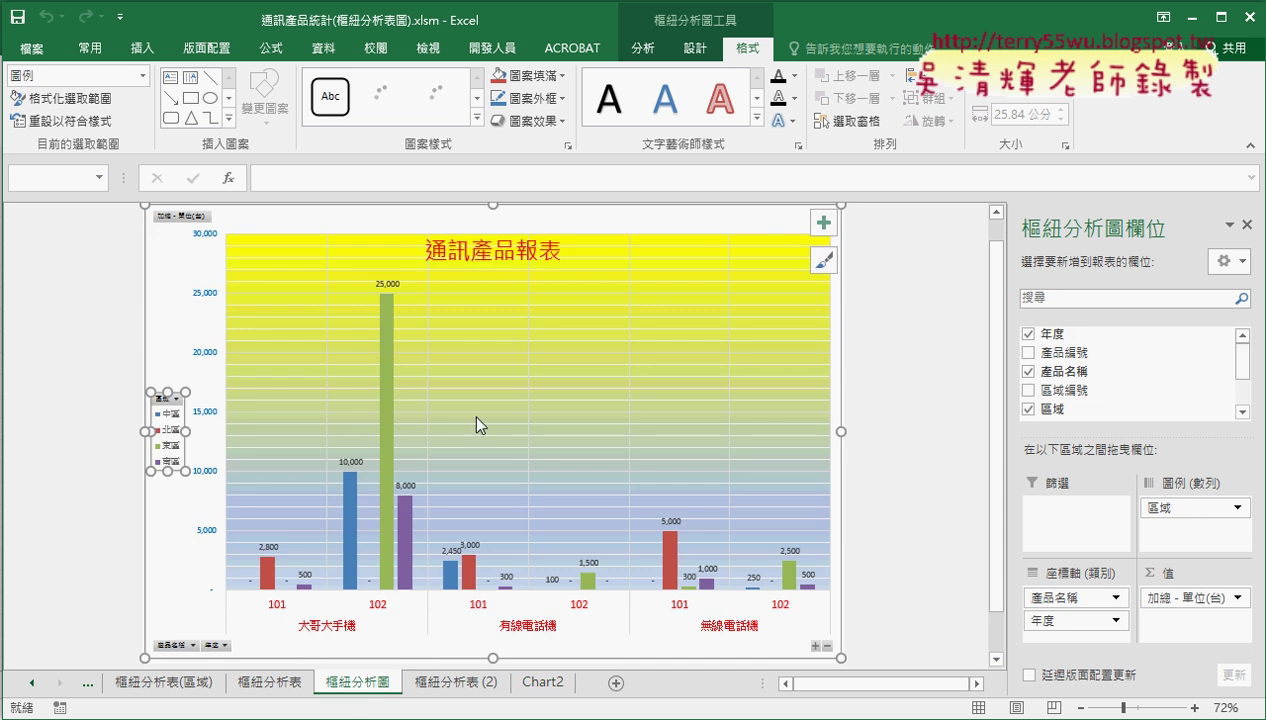
left_click(486, 249)
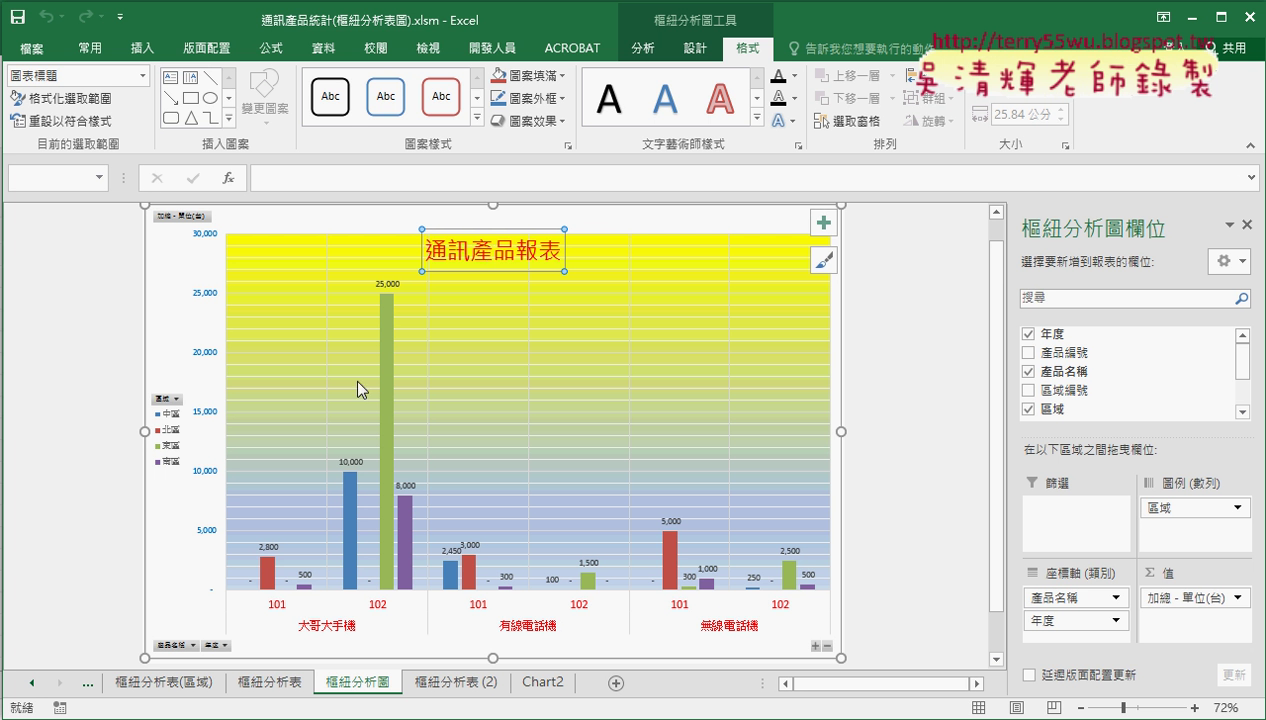
left_click(171, 431)
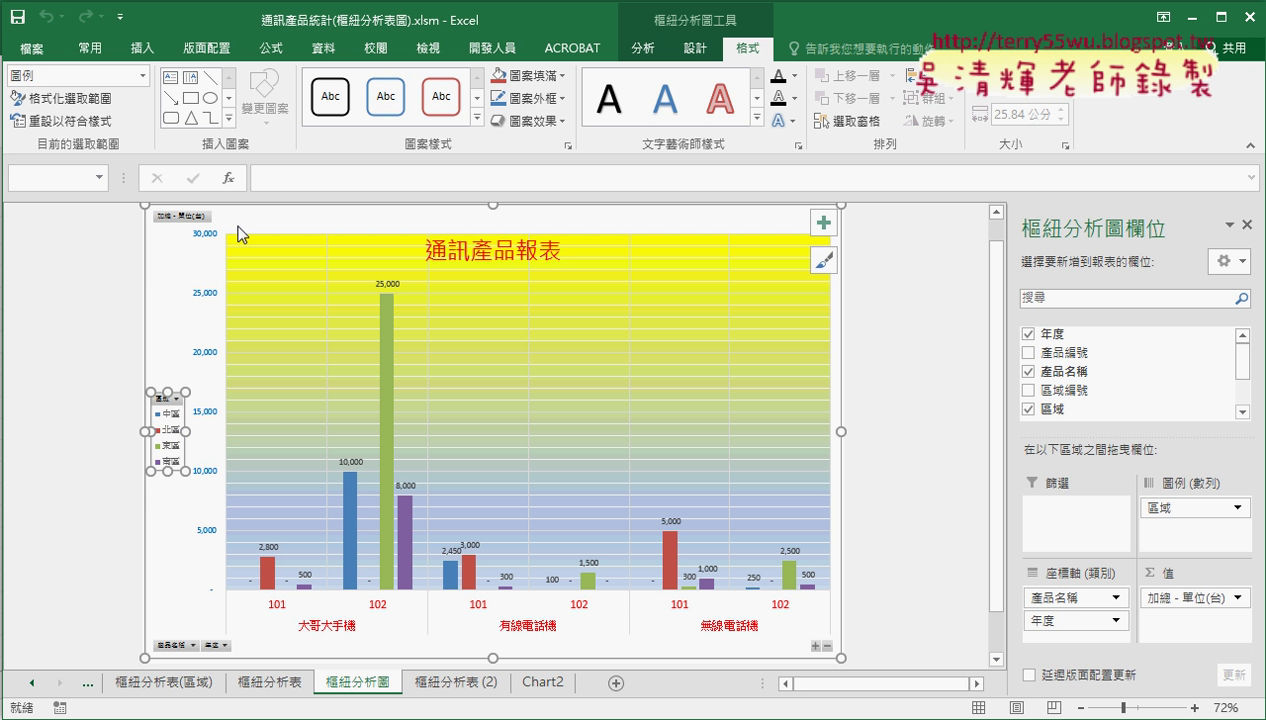
left_click(695, 48)
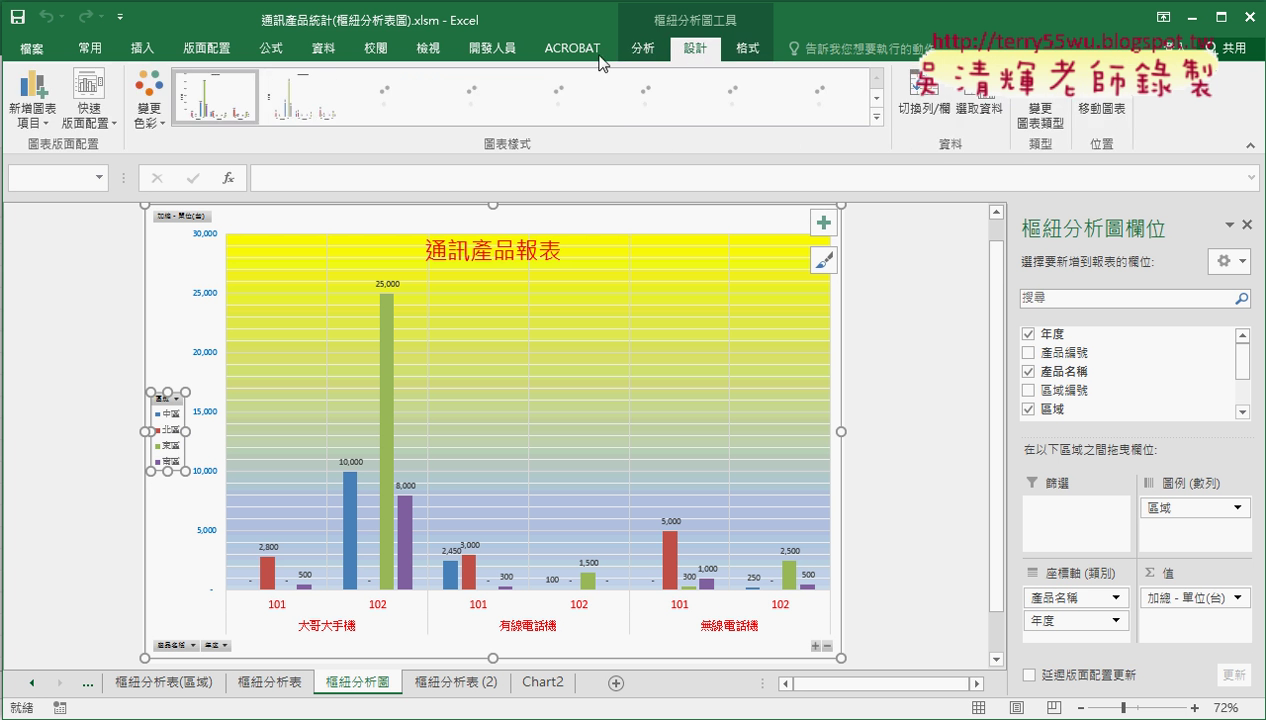
left_click(52, 112)
mouse_move(72, 314)
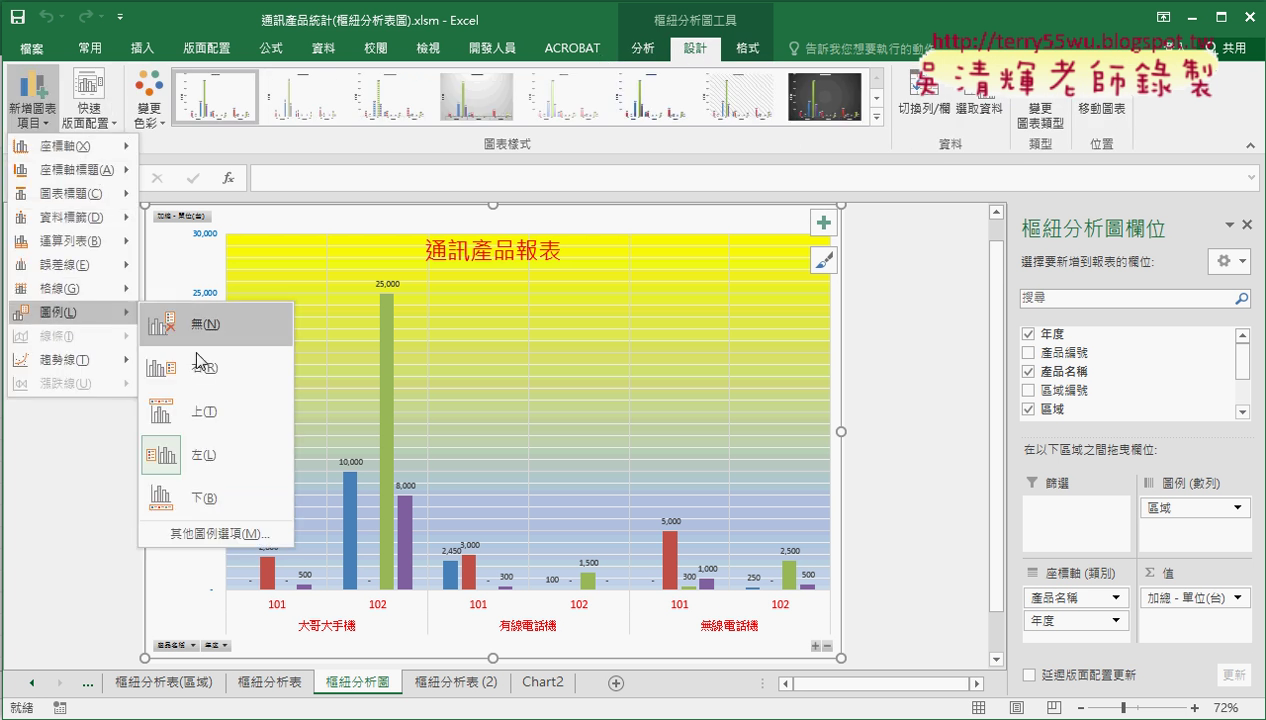
left_click(218, 400)
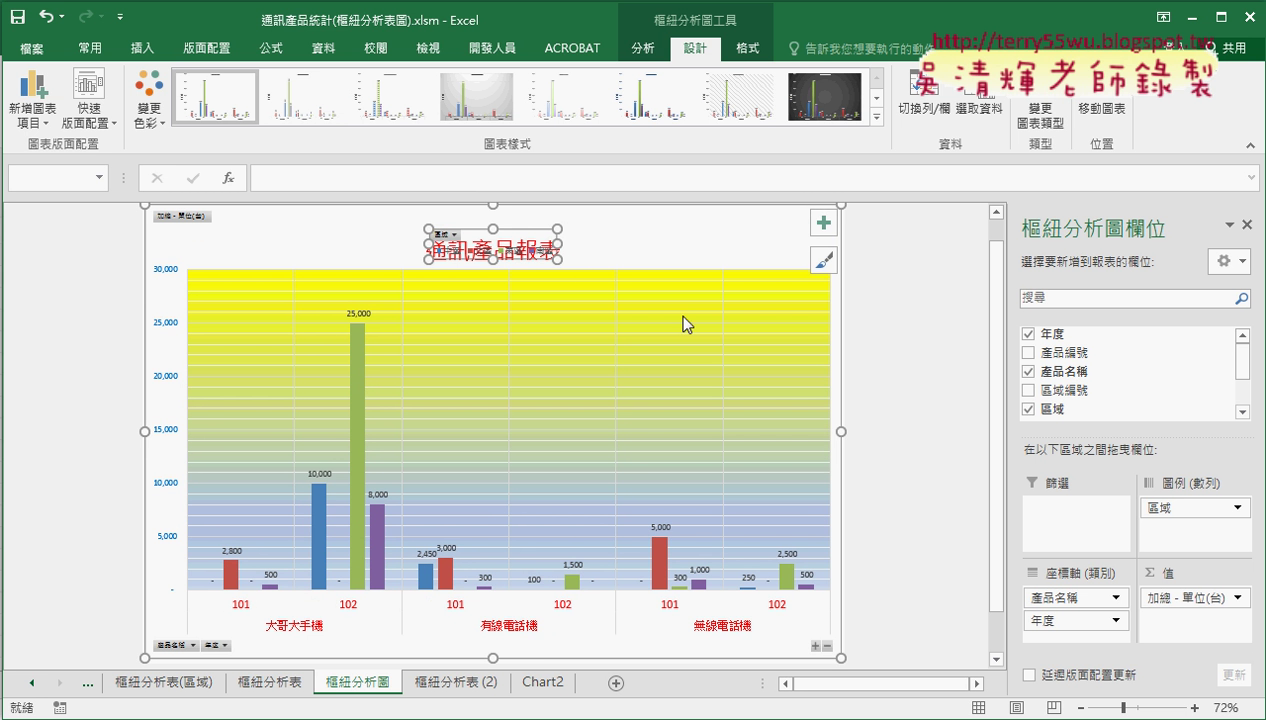
left_click(676, 246)
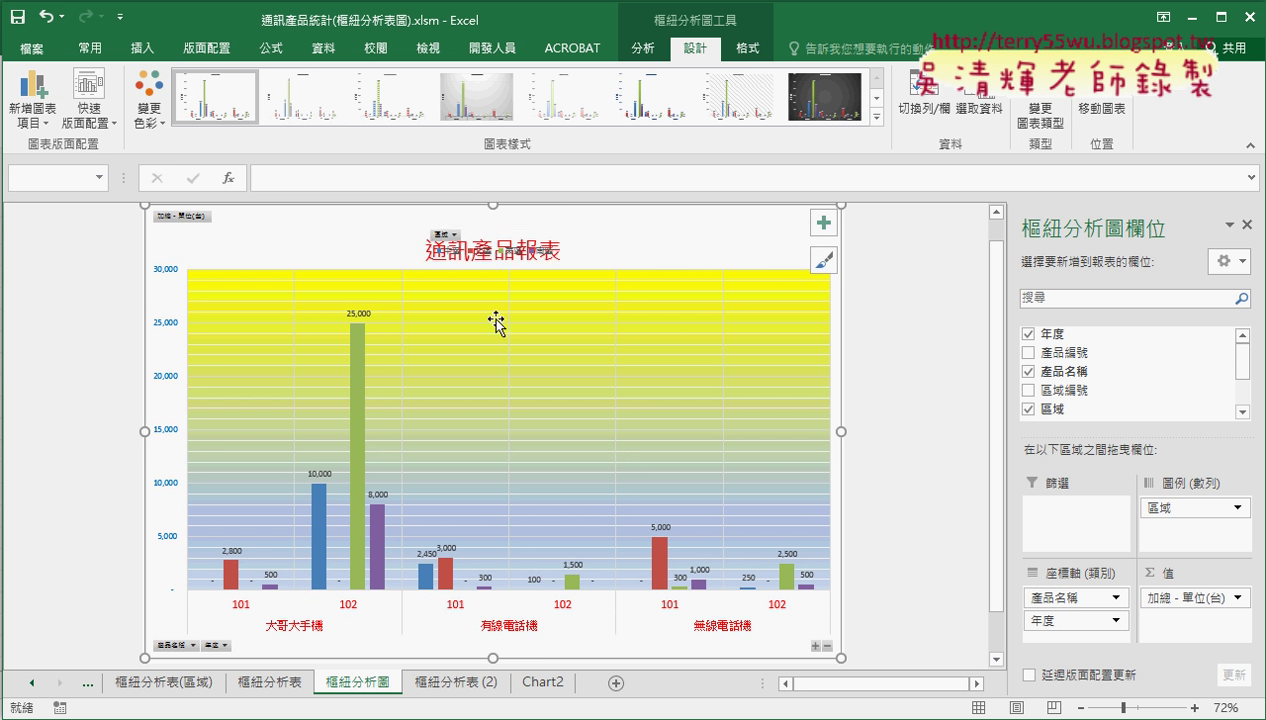
Move the region legend to the bottom of the chart instead.
left_click(33, 128)
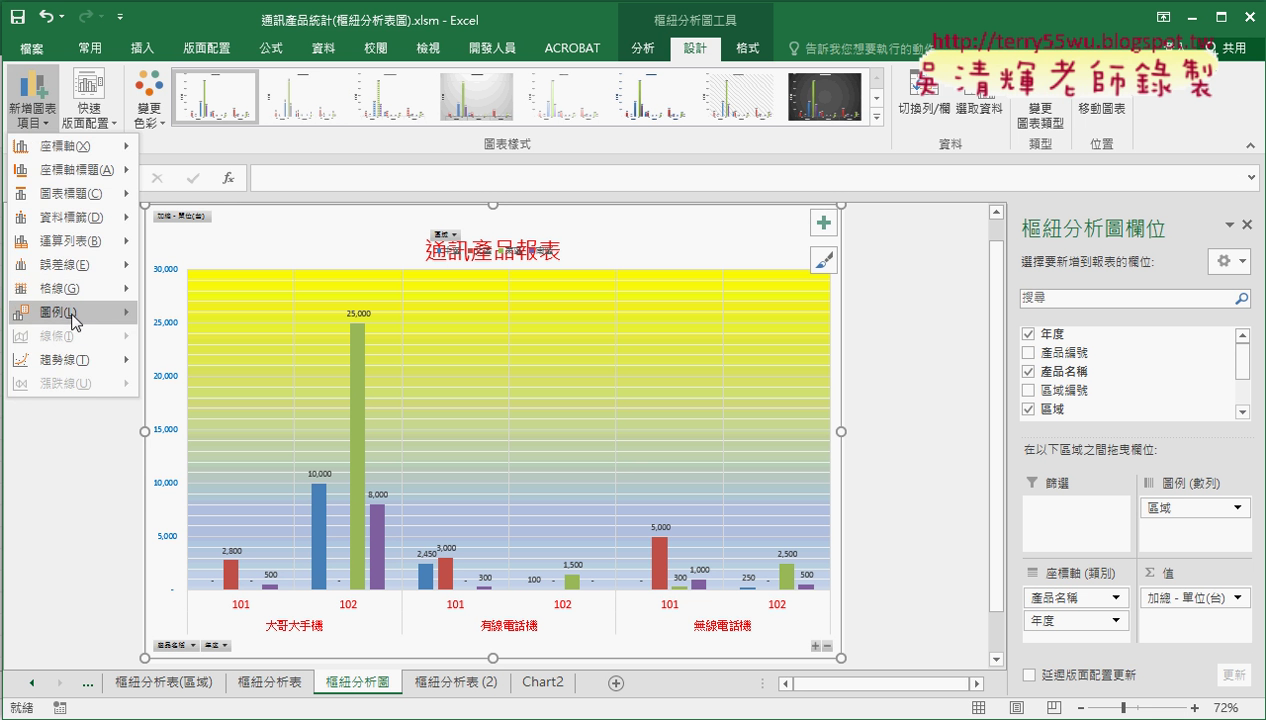
mouse_move(49, 290)
left_click(247, 515)
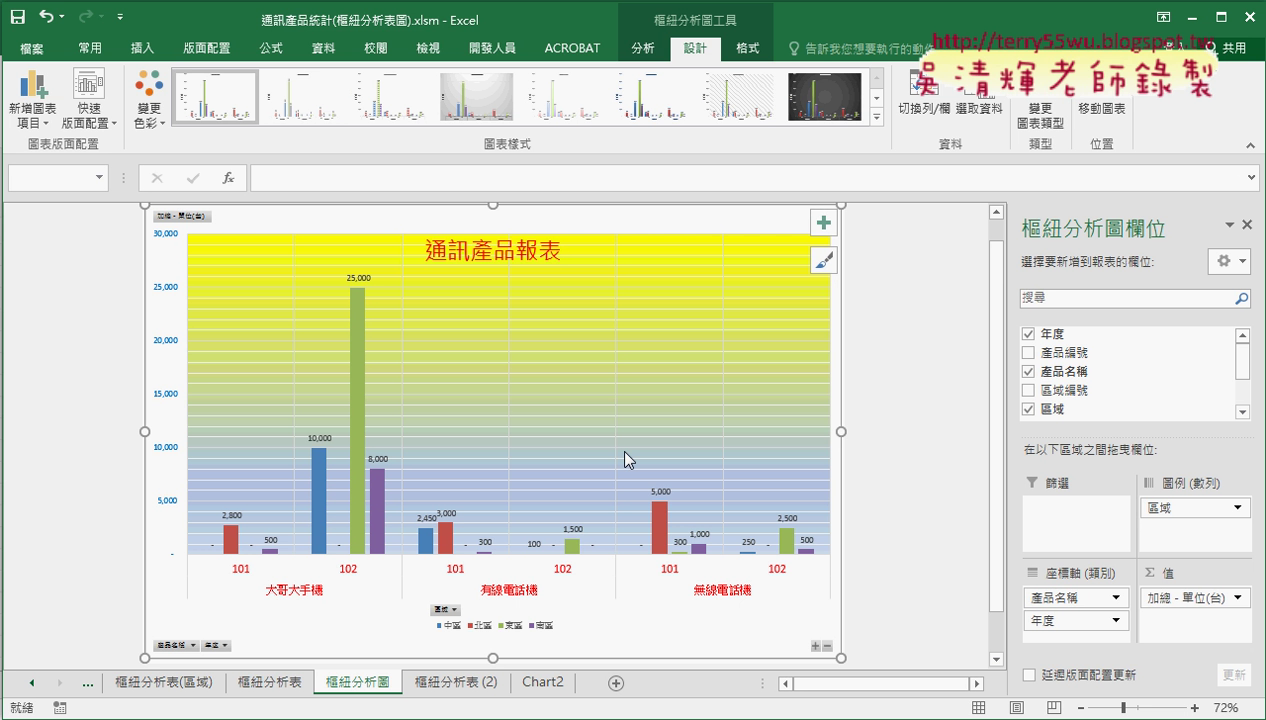
Check the 樞紐分析表 and 樞紐分析圖 sheets, then show the 通訊產品 source-data sheet.
left_click(272, 688)
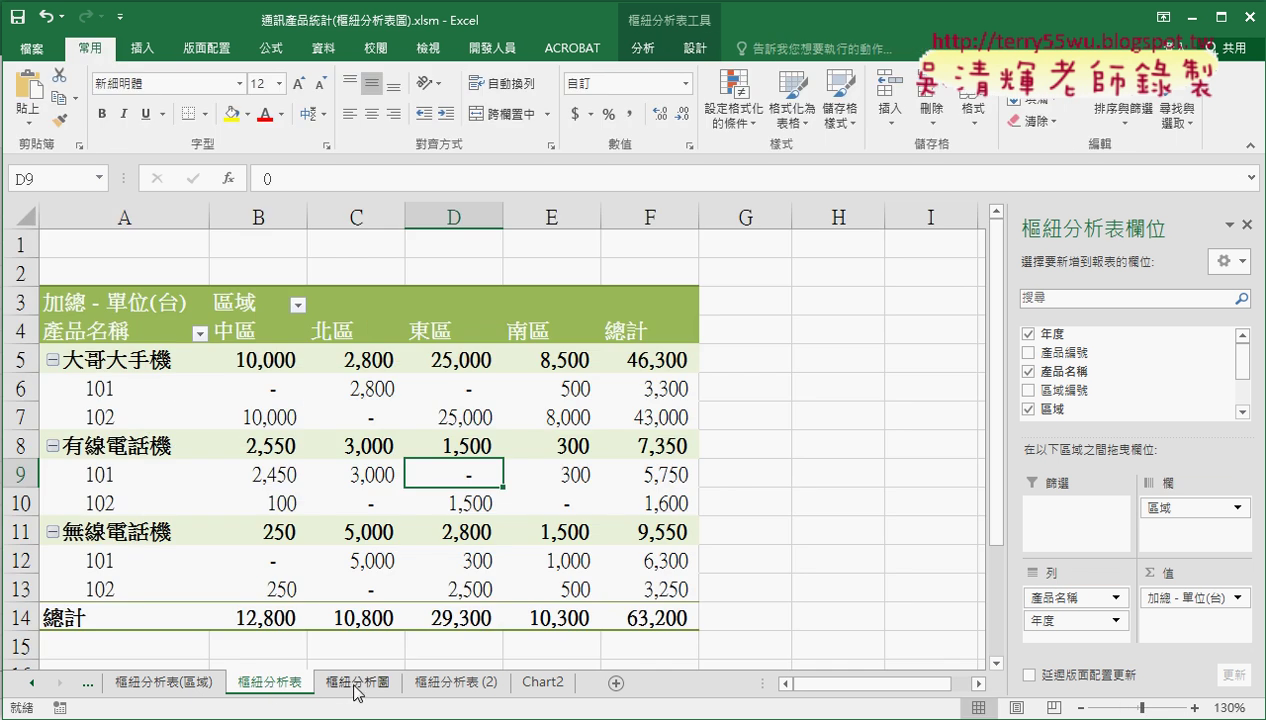
left_click(357, 685)
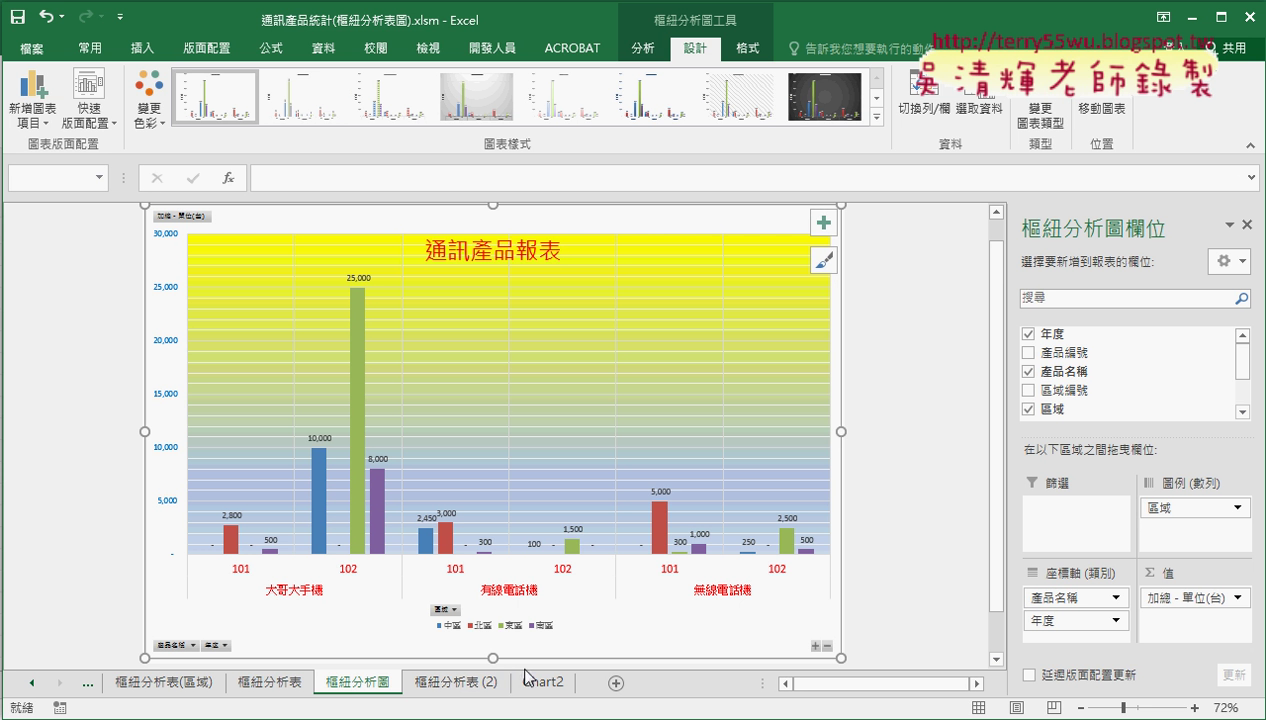
left_click(34, 684)
left_click(34, 684)
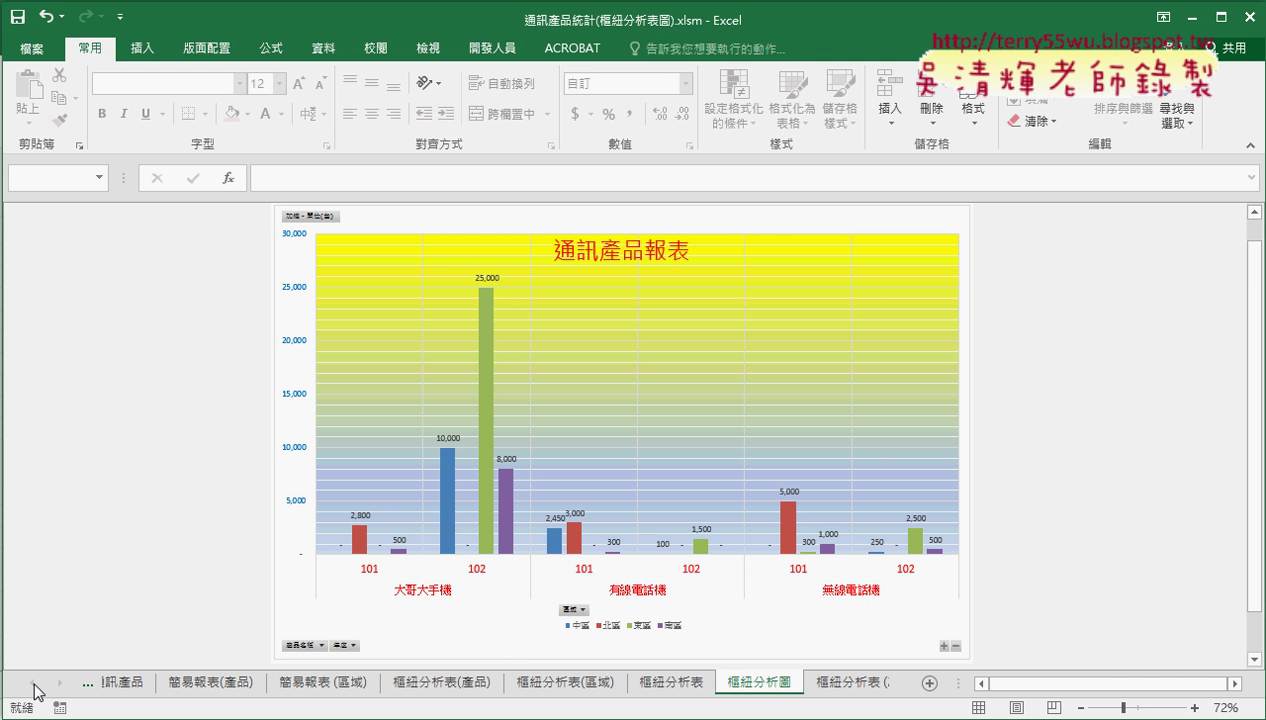
left_click(34, 684)
left_click(126, 684)
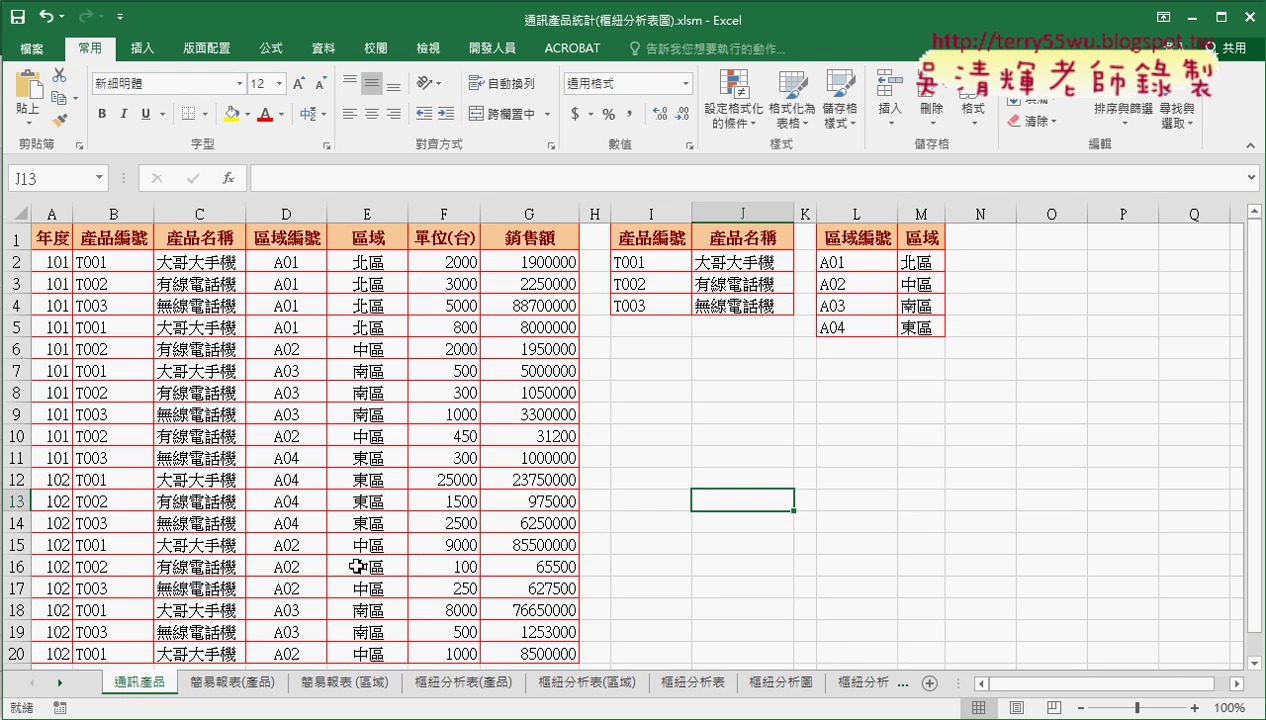
left_click(199, 209)
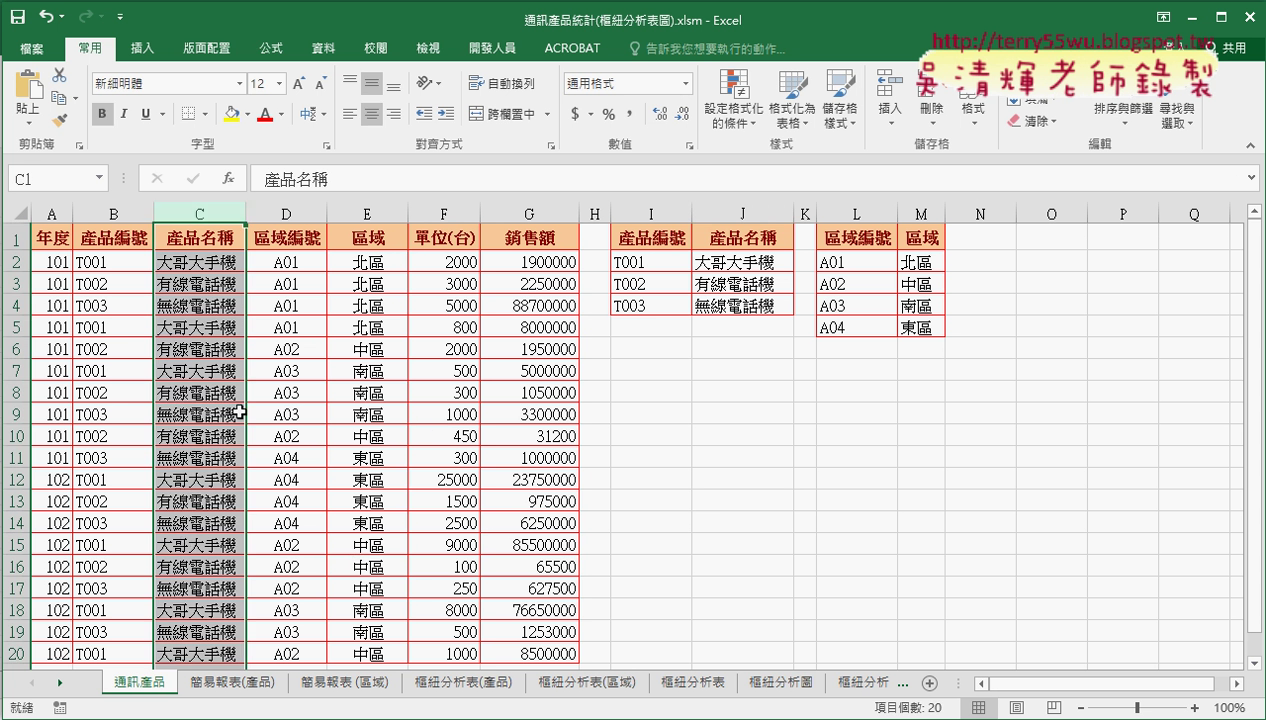
left_click_drag(290, 240, 293, 405)
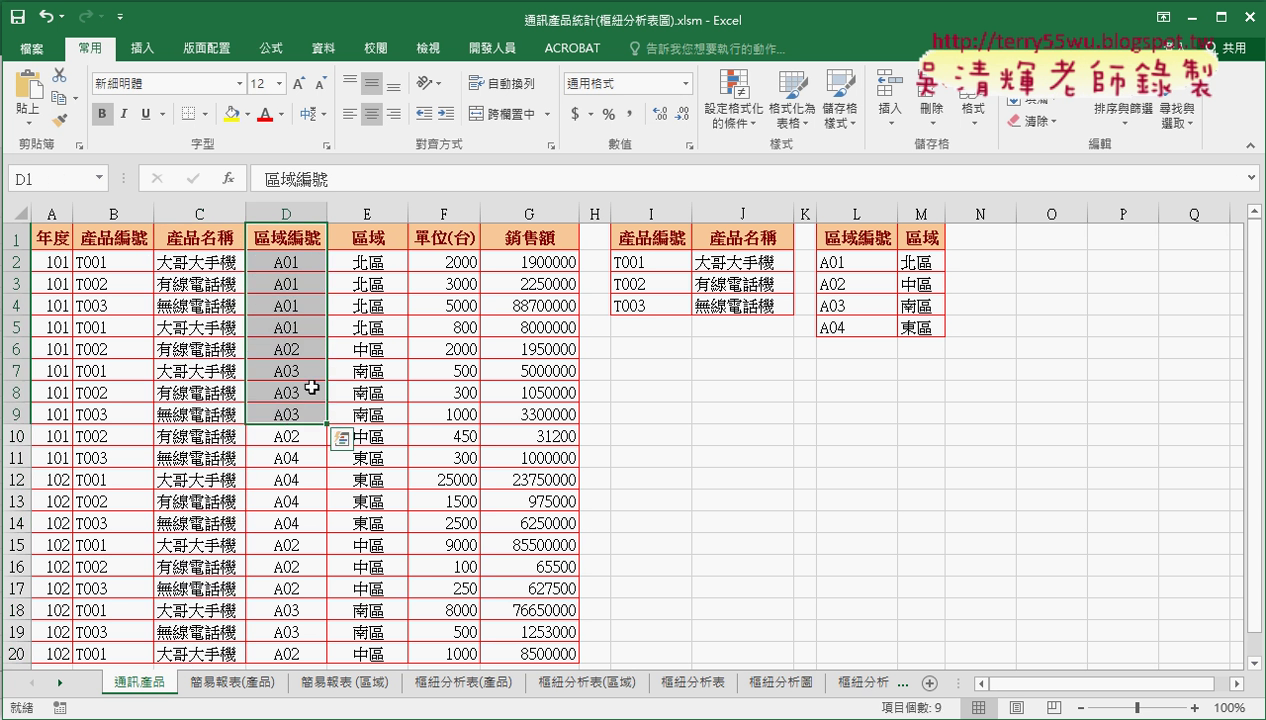
left_click(372, 261)
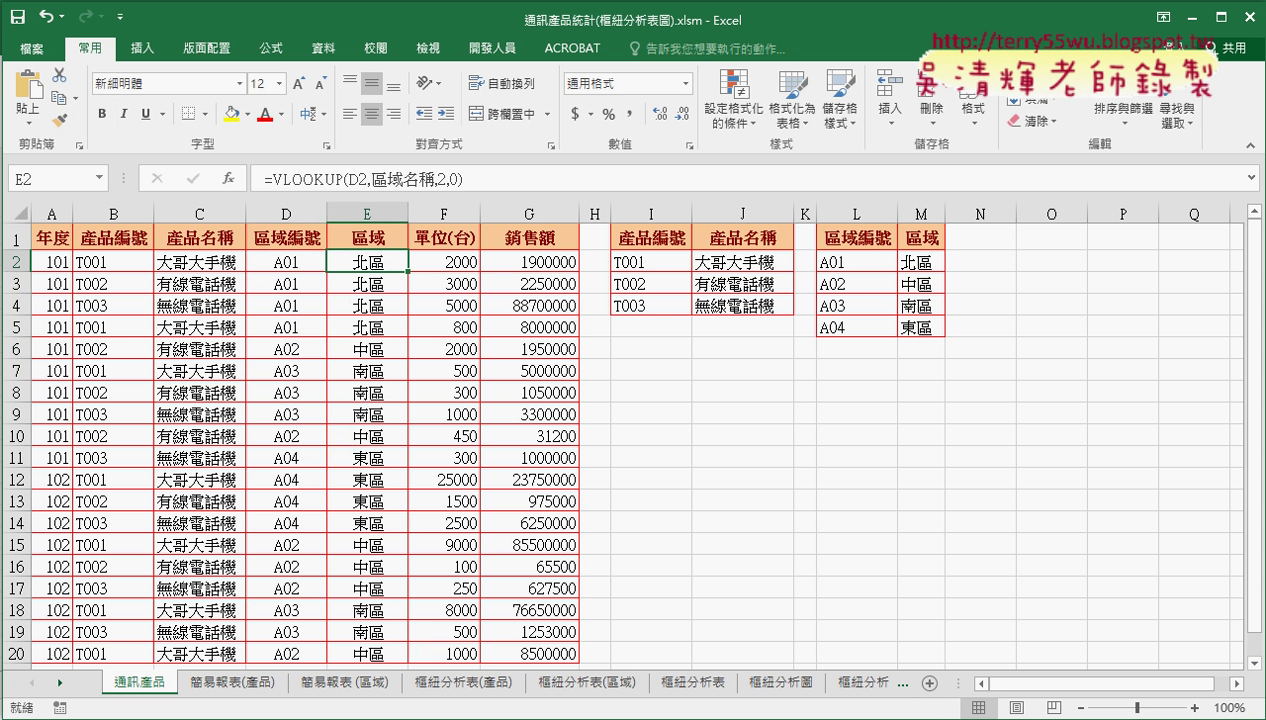
mouse_move(344, 719)
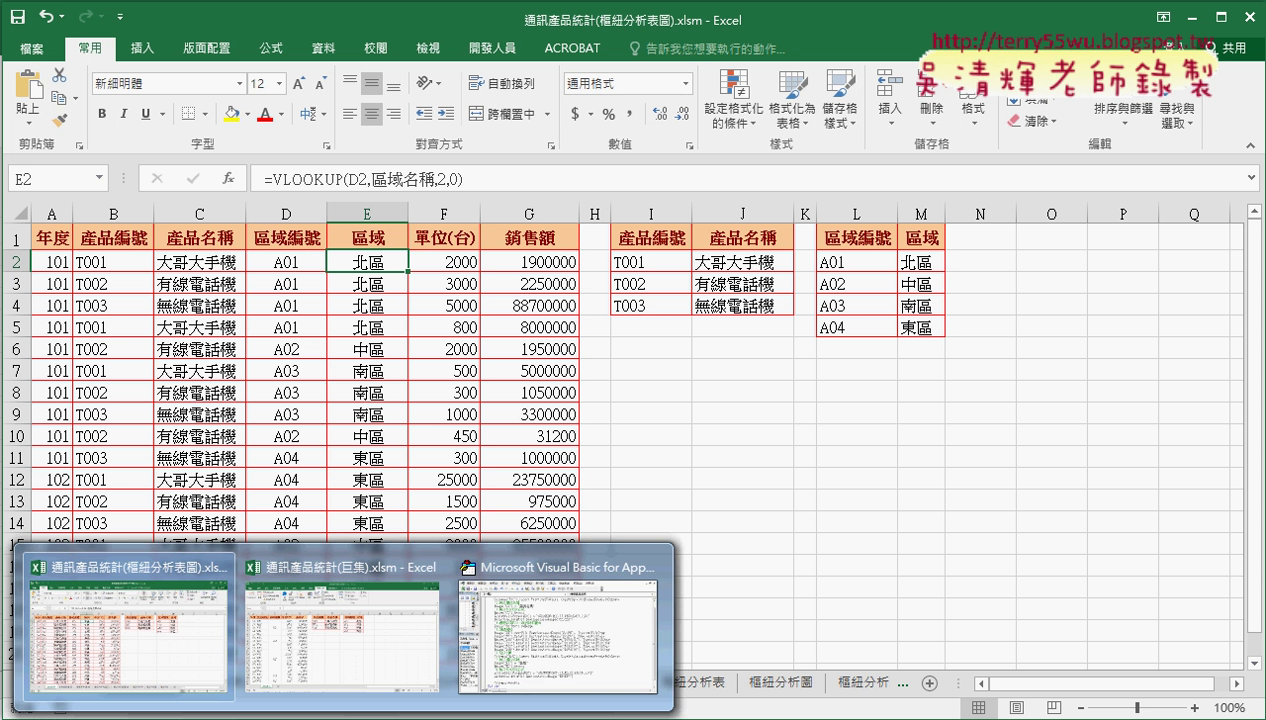
In the 通訊產品統計(巨集) workbook, copy the 通訊產品 sheet as 通訊產品 (2) and select H9.
left_click(340, 615)
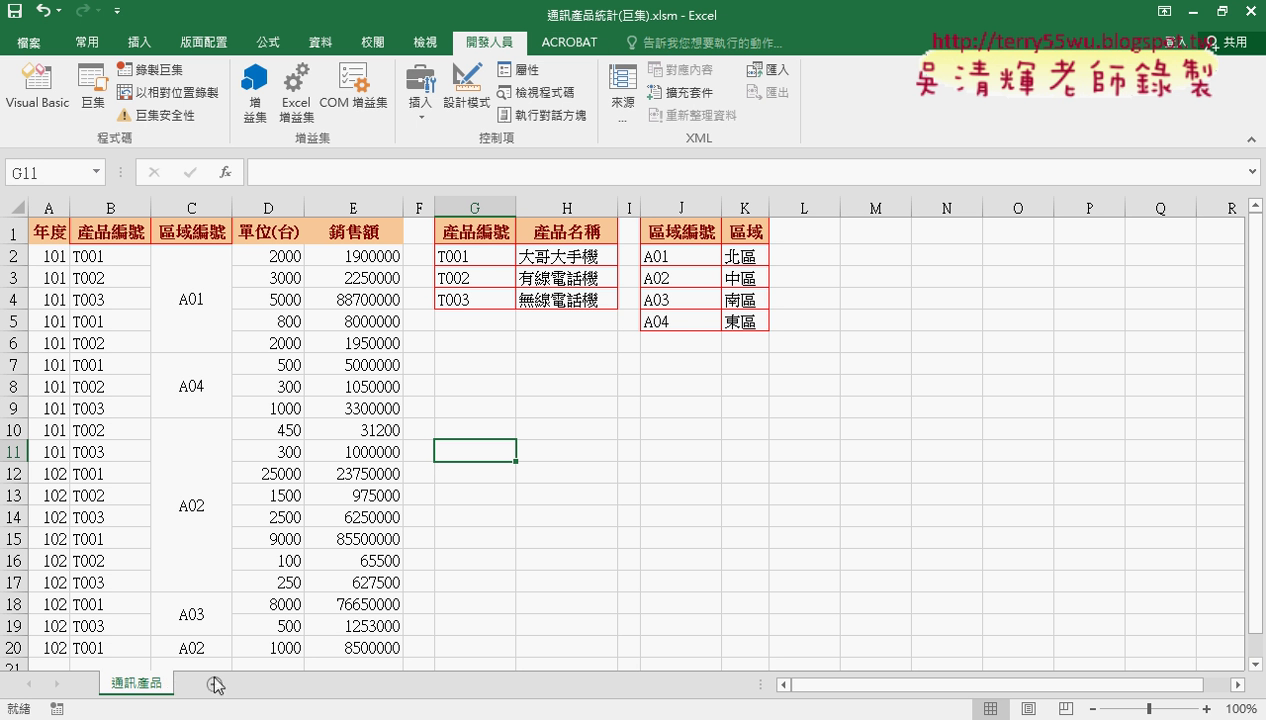
left_click_drag(215, 685, 240, 690)
left_click(137, 684)
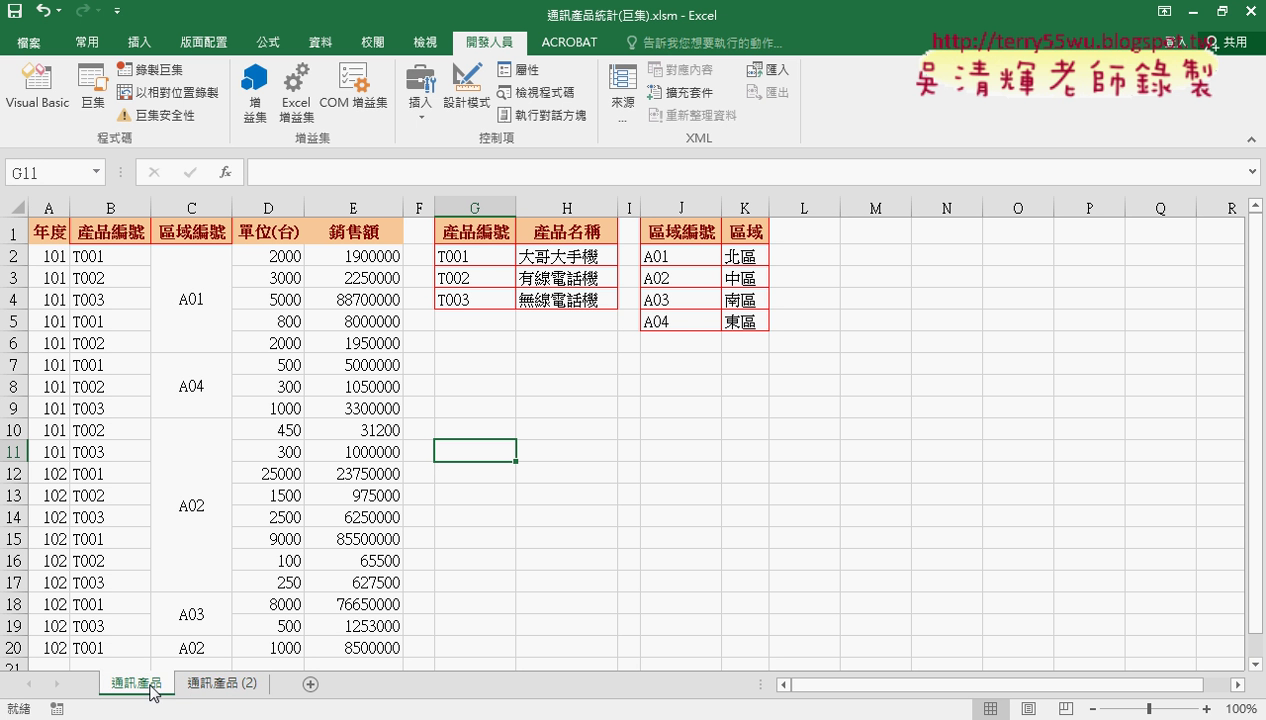
left_click(215, 684)
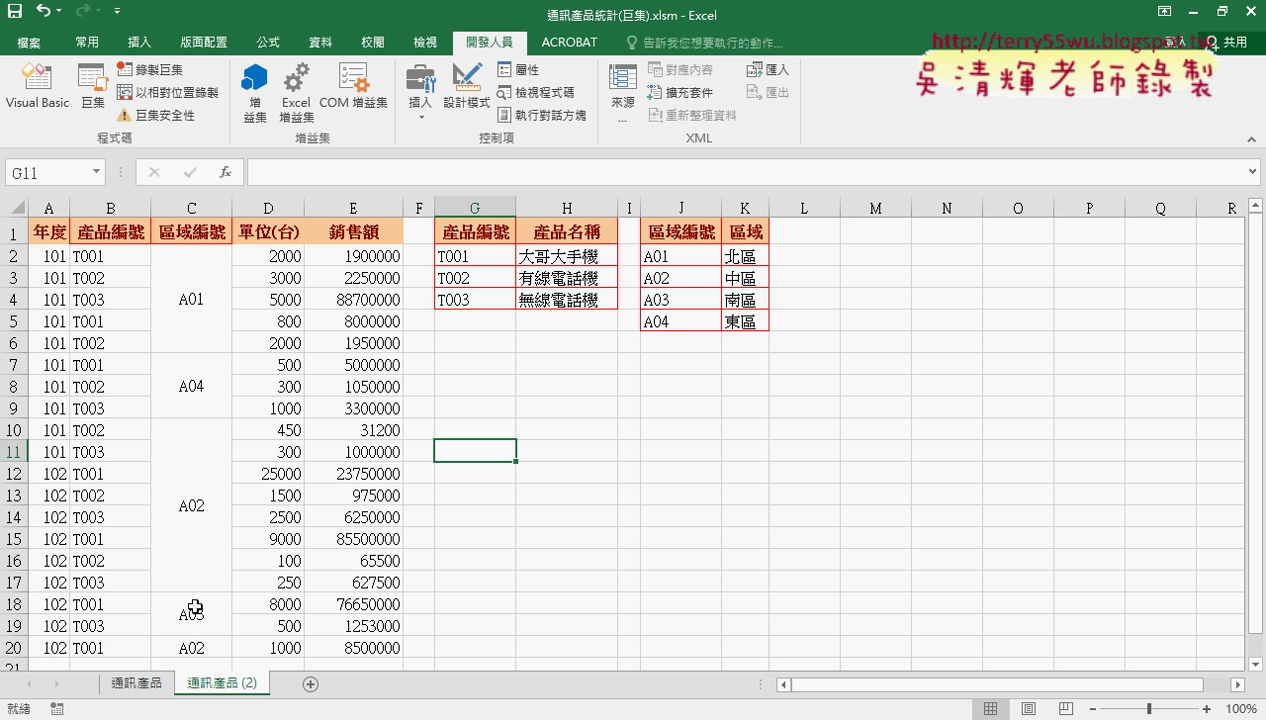
left_click(148, 685)
left_click(240, 686)
left_click(556, 402)
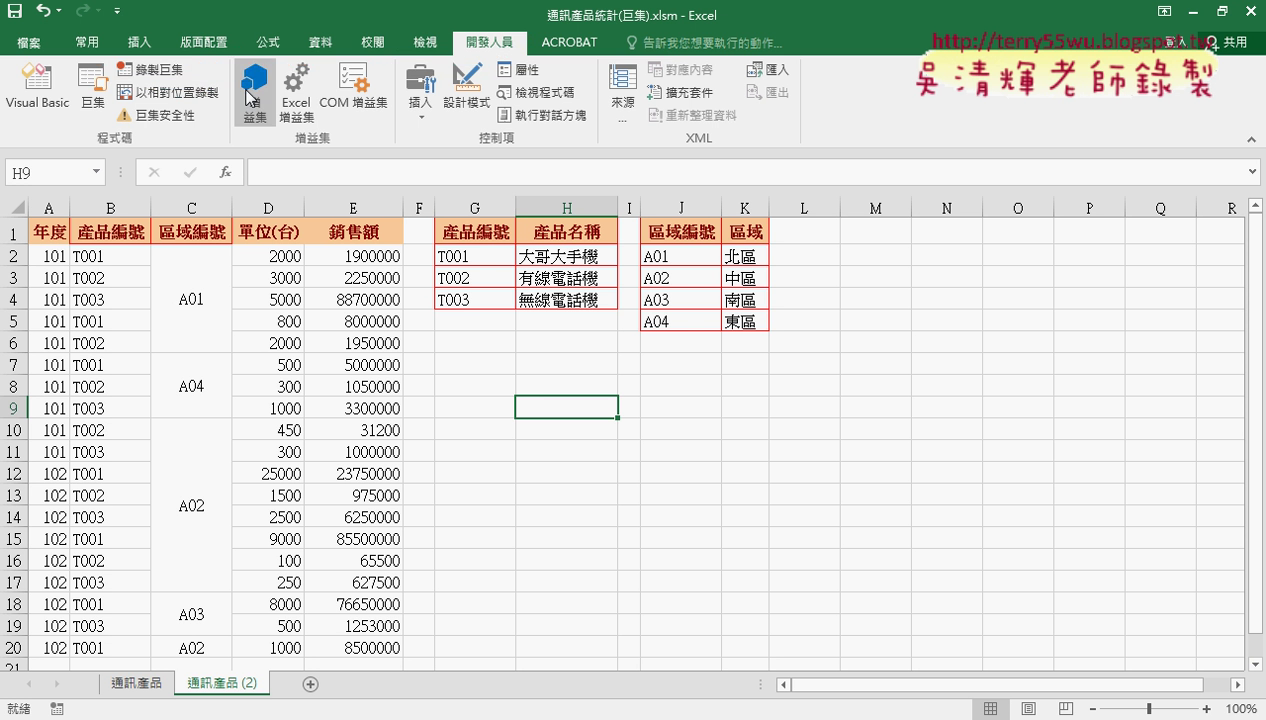
left_click(117, 10)
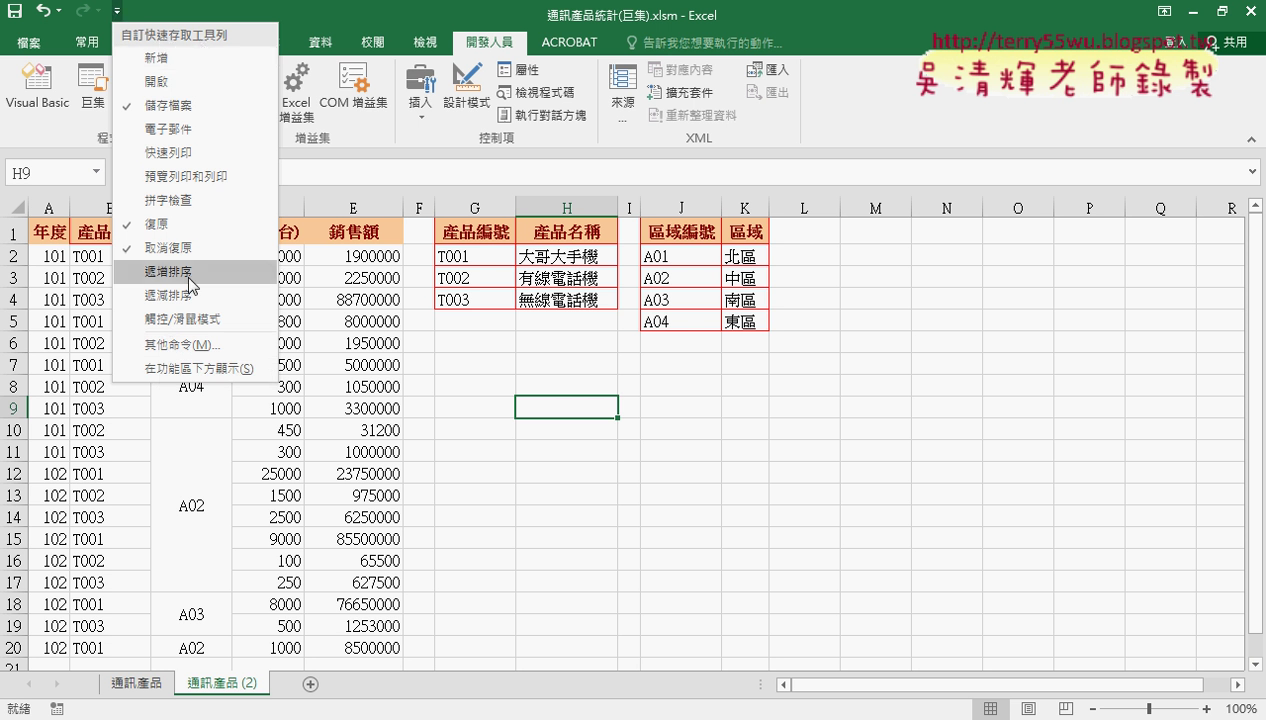
left_click(207, 347)
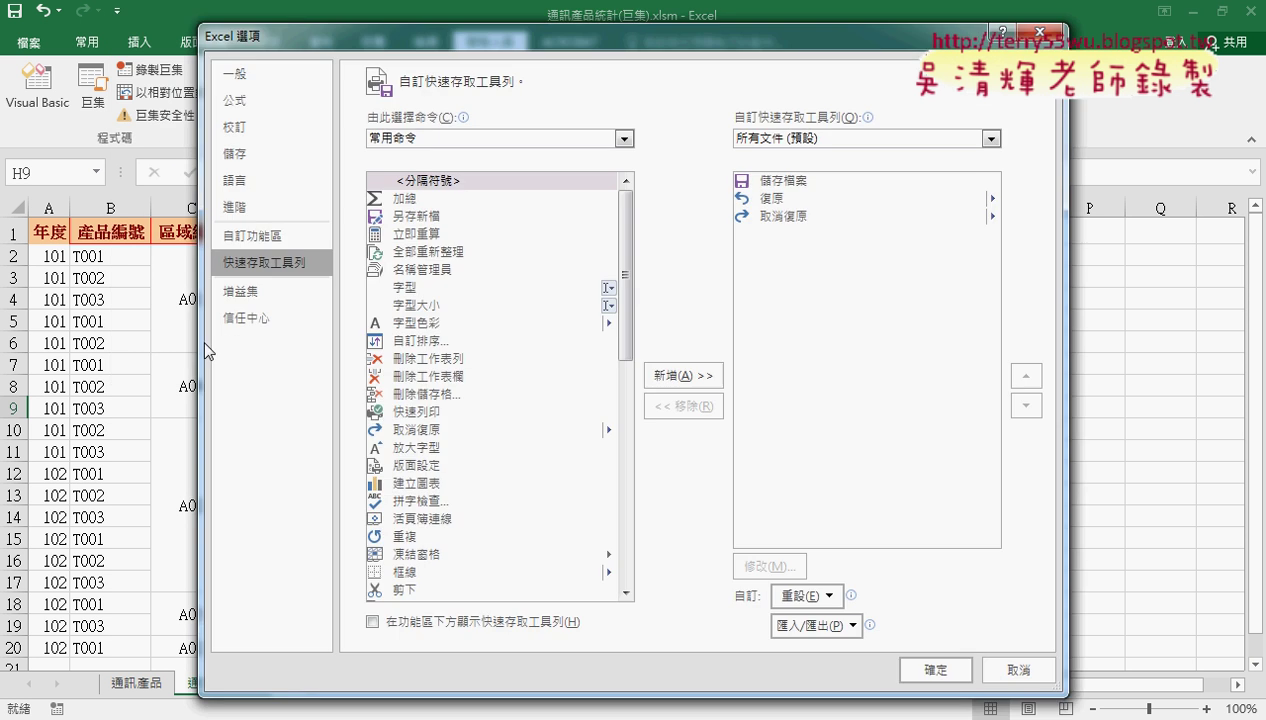
left_click(274, 240)
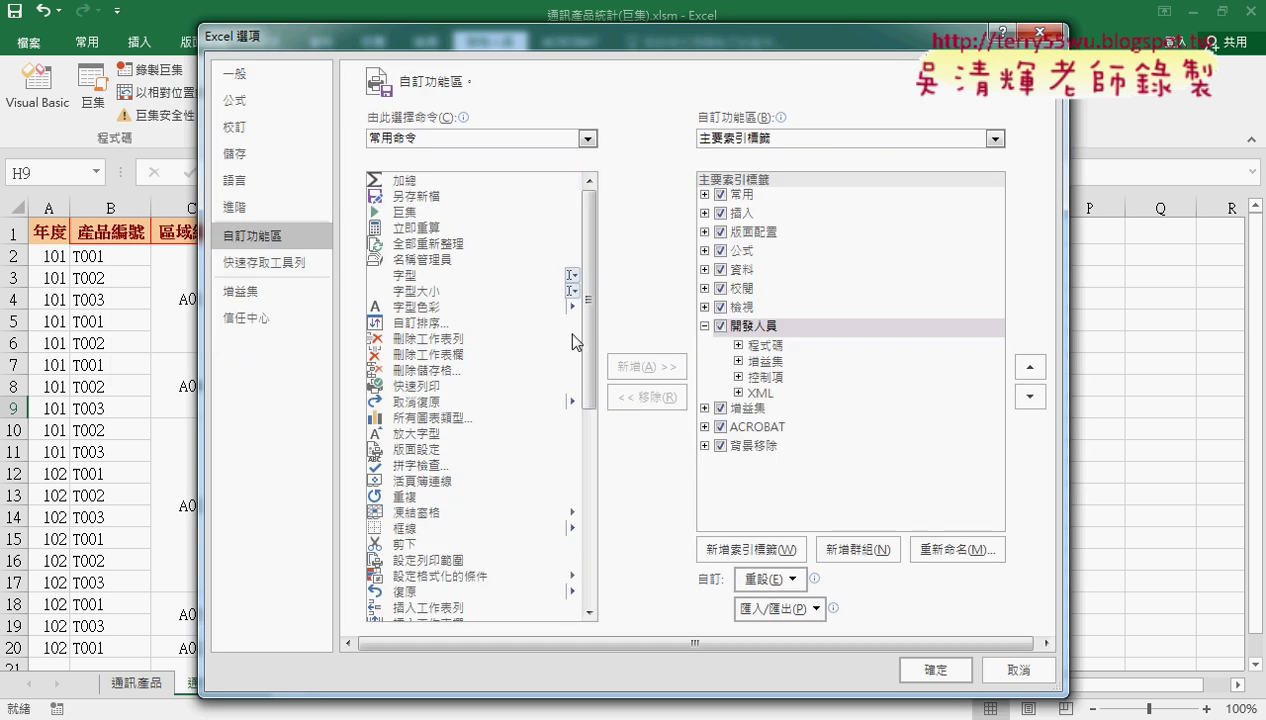
left_click(721, 328)
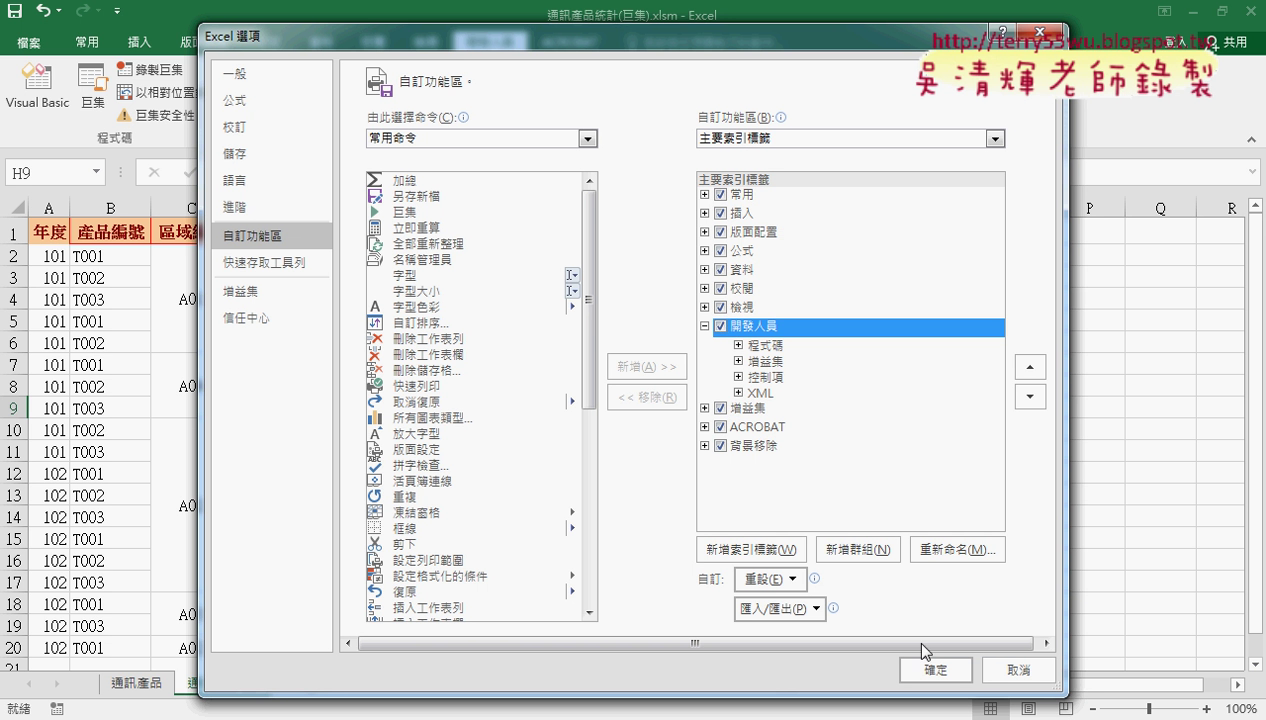
left_click(938, 671)
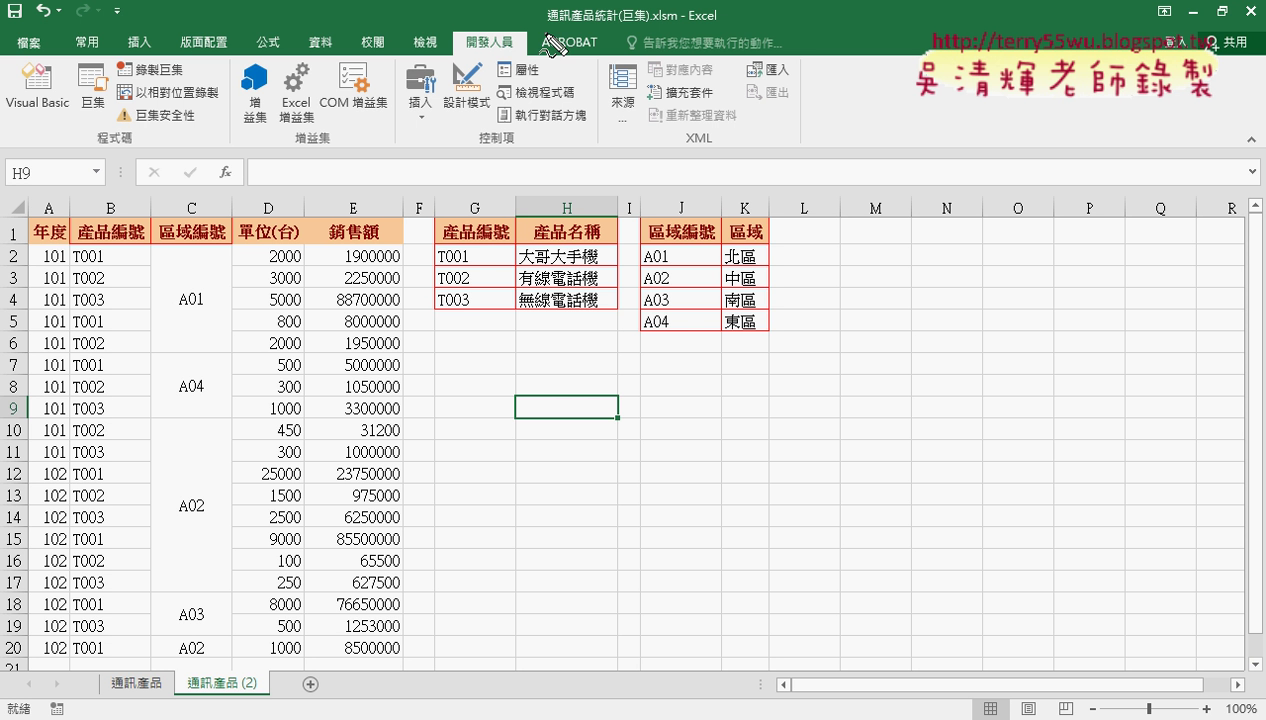
left_click_drag(513, 53, 530, 55)
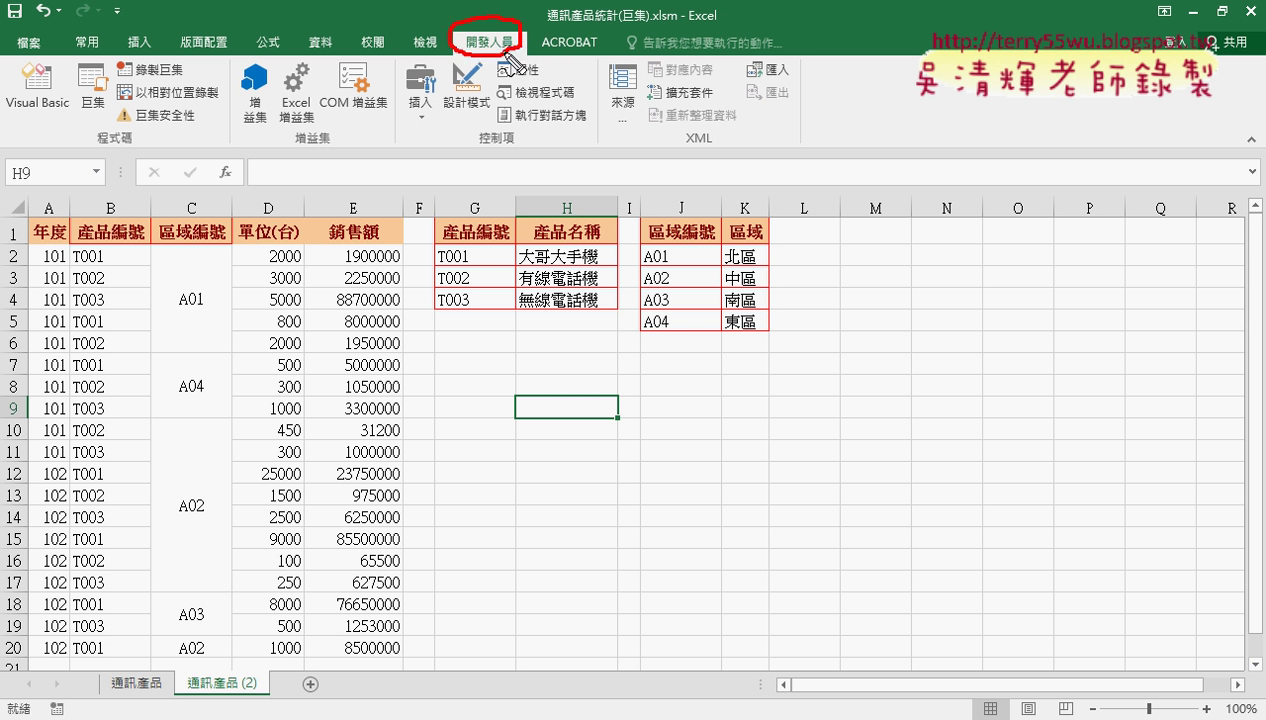
mouse_move(494, 188)
left_mouse_down()
mouse_move(494, 64)
mouse_move(504, 76)
left_mouse_up()
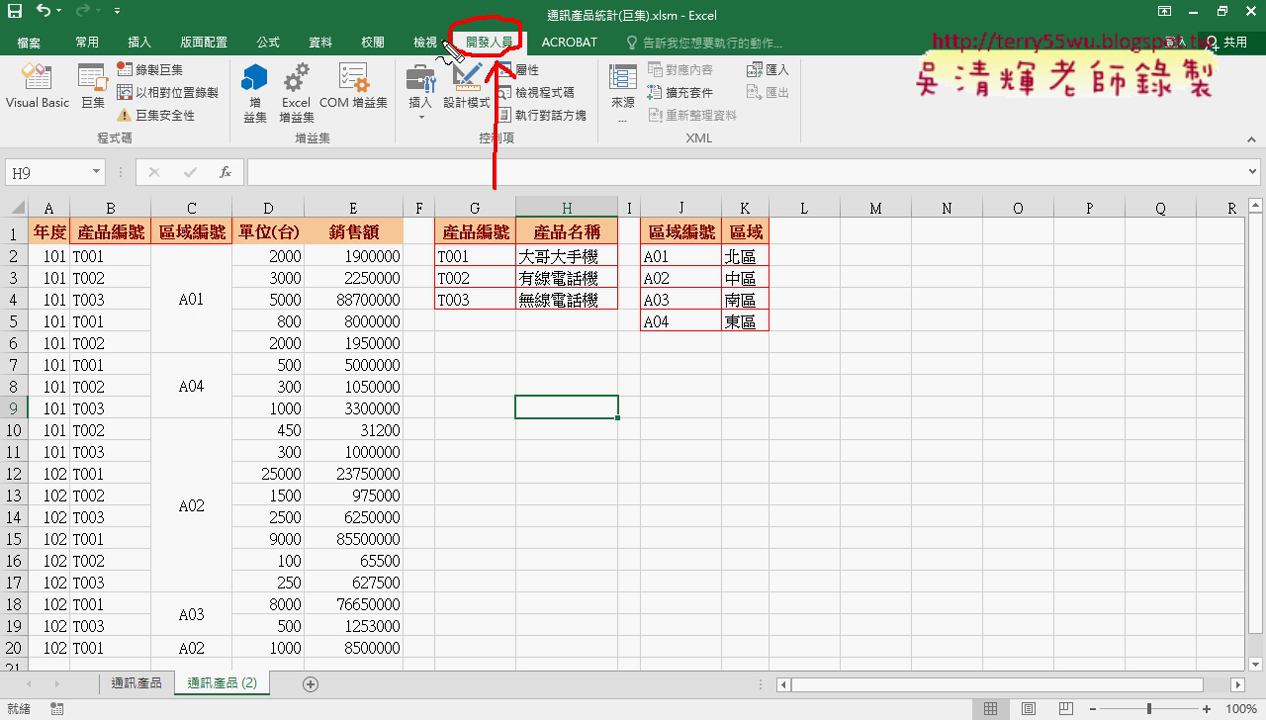
mouse_move(196, 90)
left_mouse_down()
mouse_move(112, 95)
mouse_move(208, 80)
mouse_move(226, 44)
mouse_move(198, 70)
left_mouse_up()
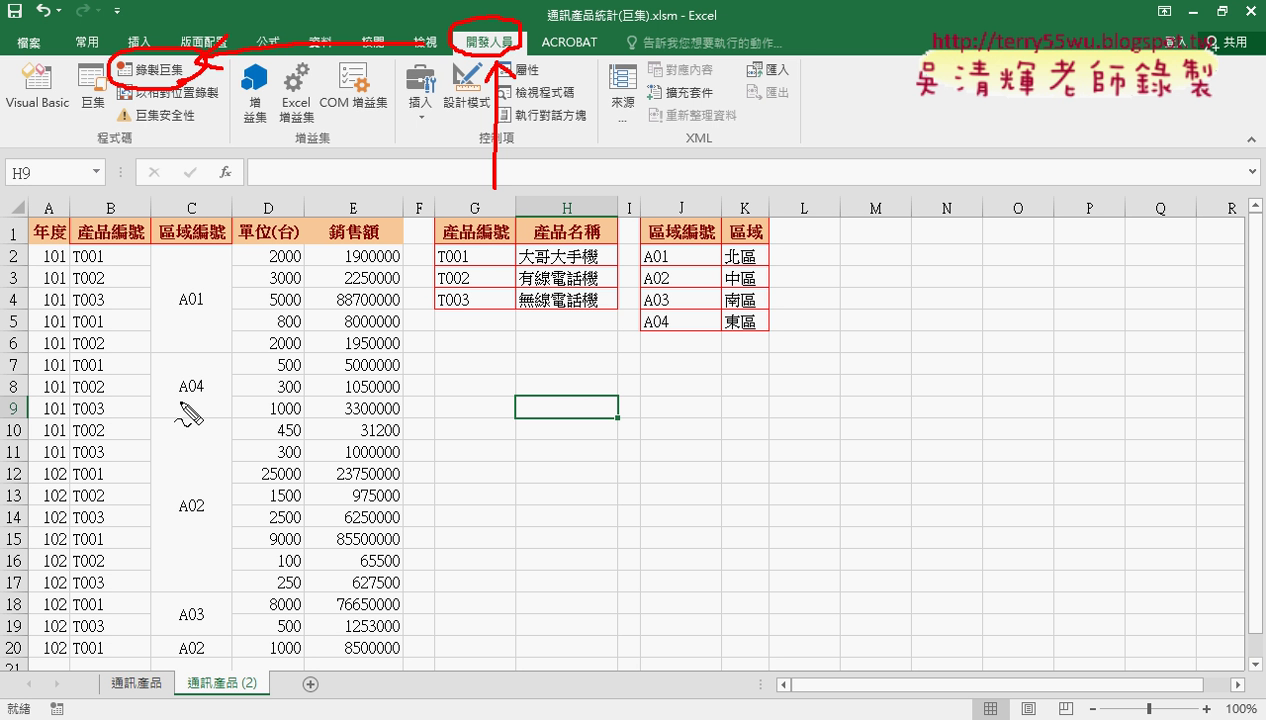
key("Escape")
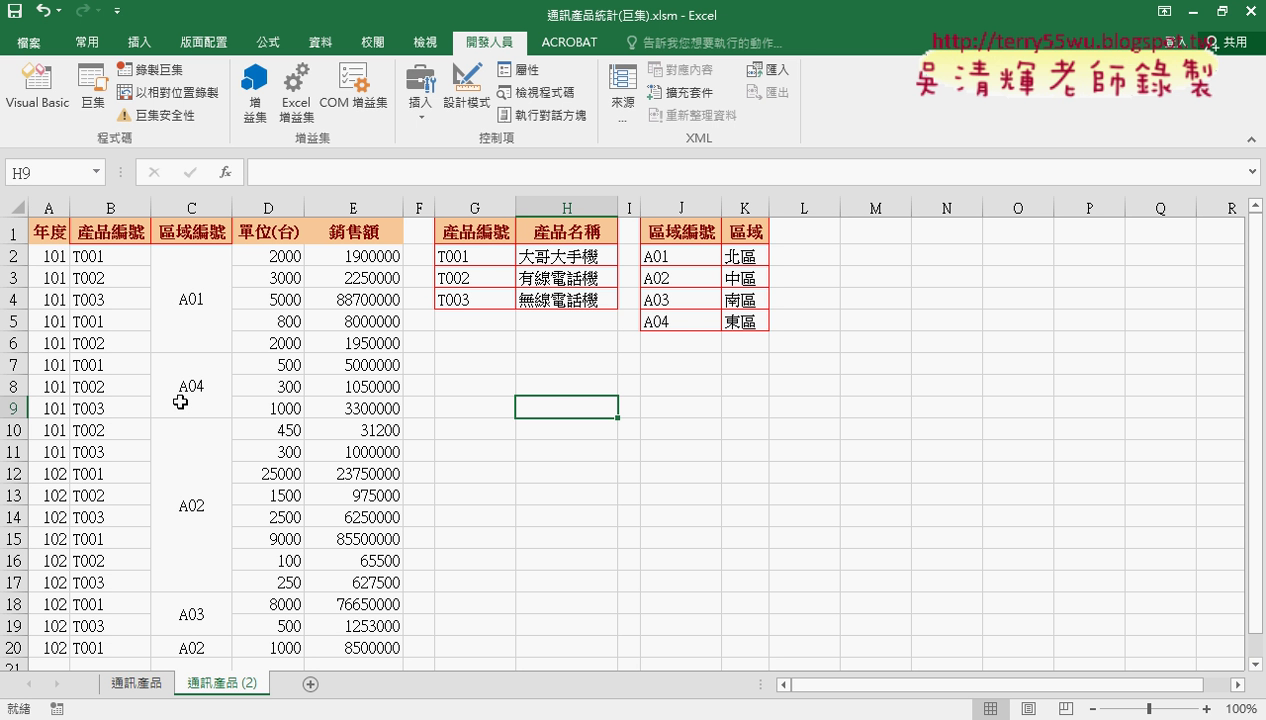
Draw a form button below the product-name table and assign it Module2.通訊產品巨集.
left_click(416, 112)
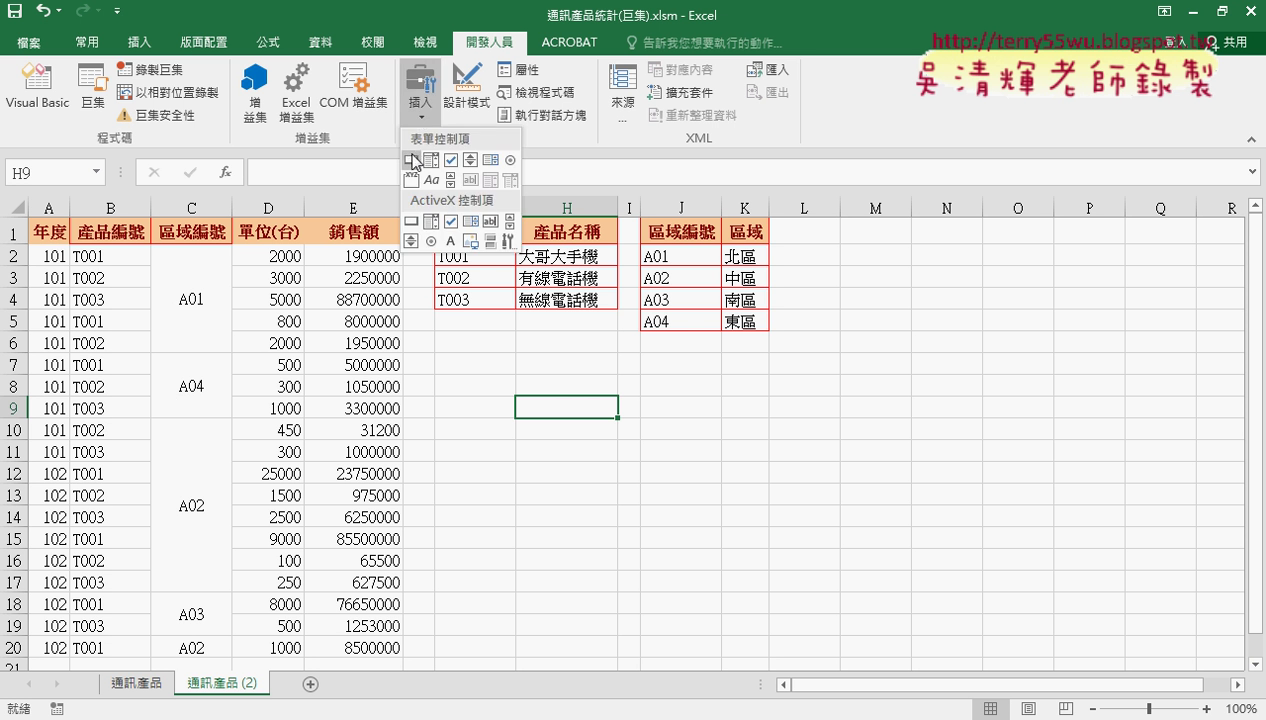
left_click(413, 160)
left_click_drag(487, 341, 615, 393)
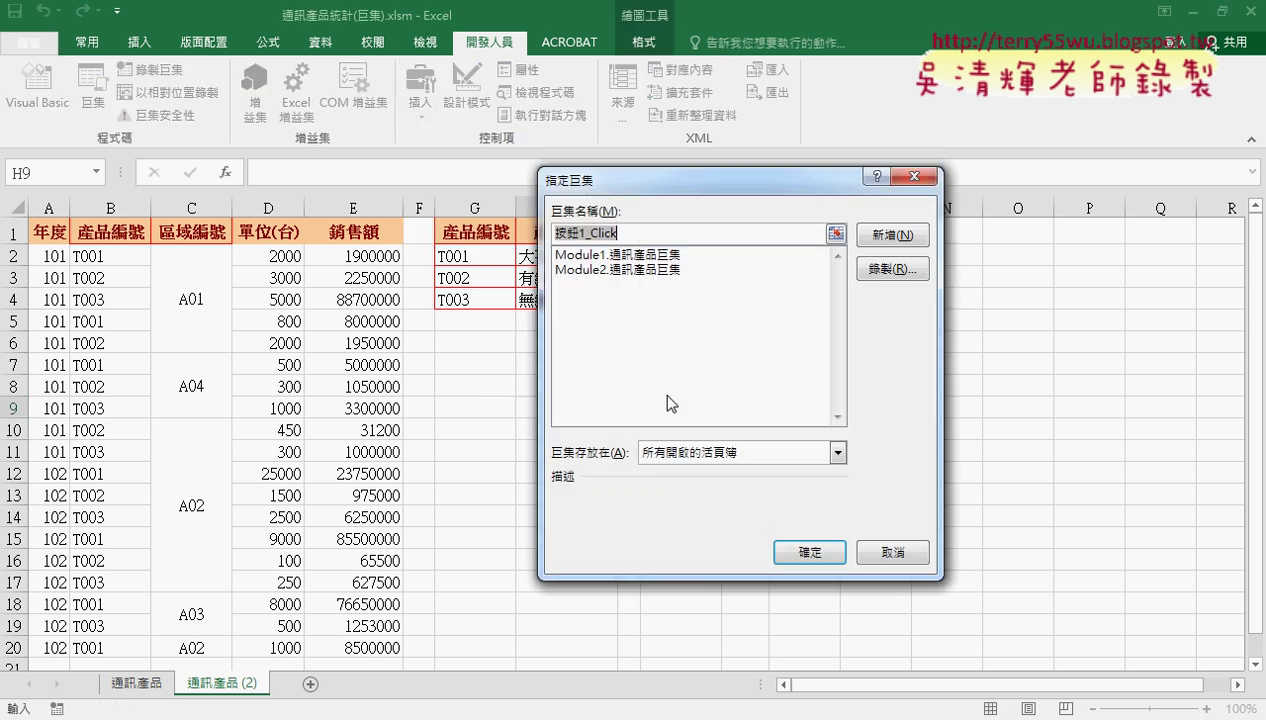
left_click(640, 269)
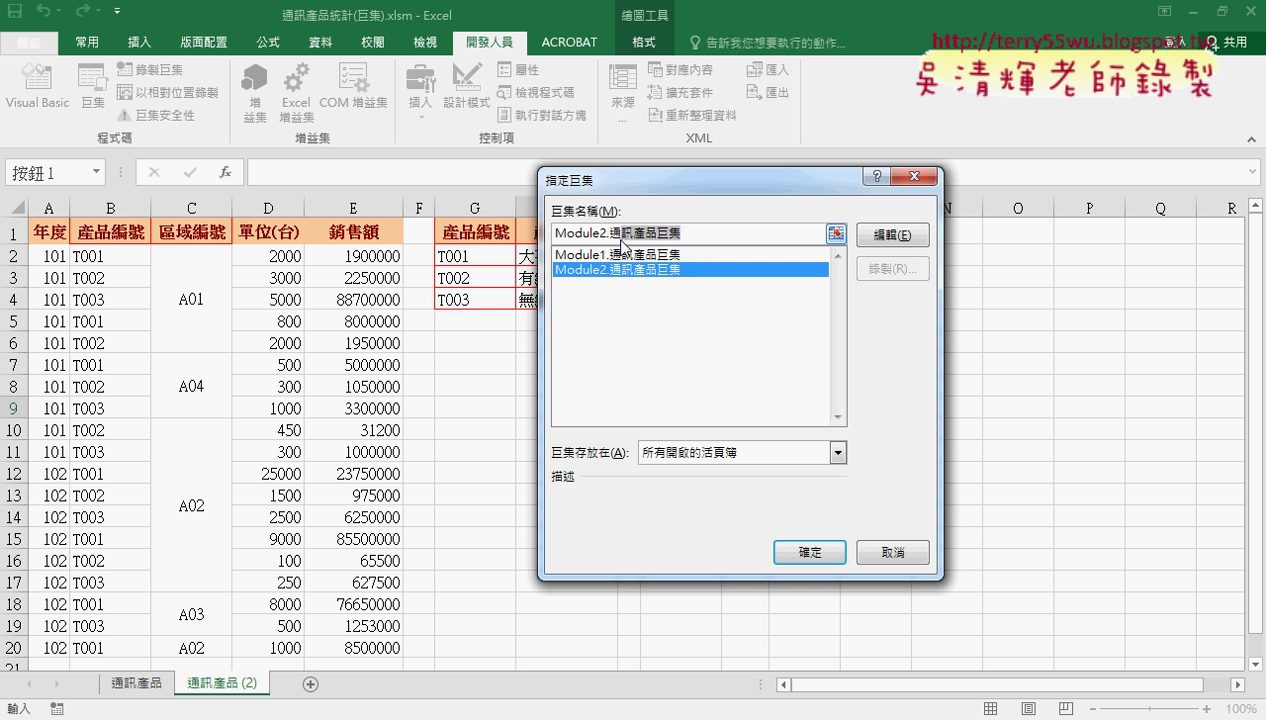
left_click_drag(621, 245, 608, 236)
right_click(622, 236)
left_click(670, 278)
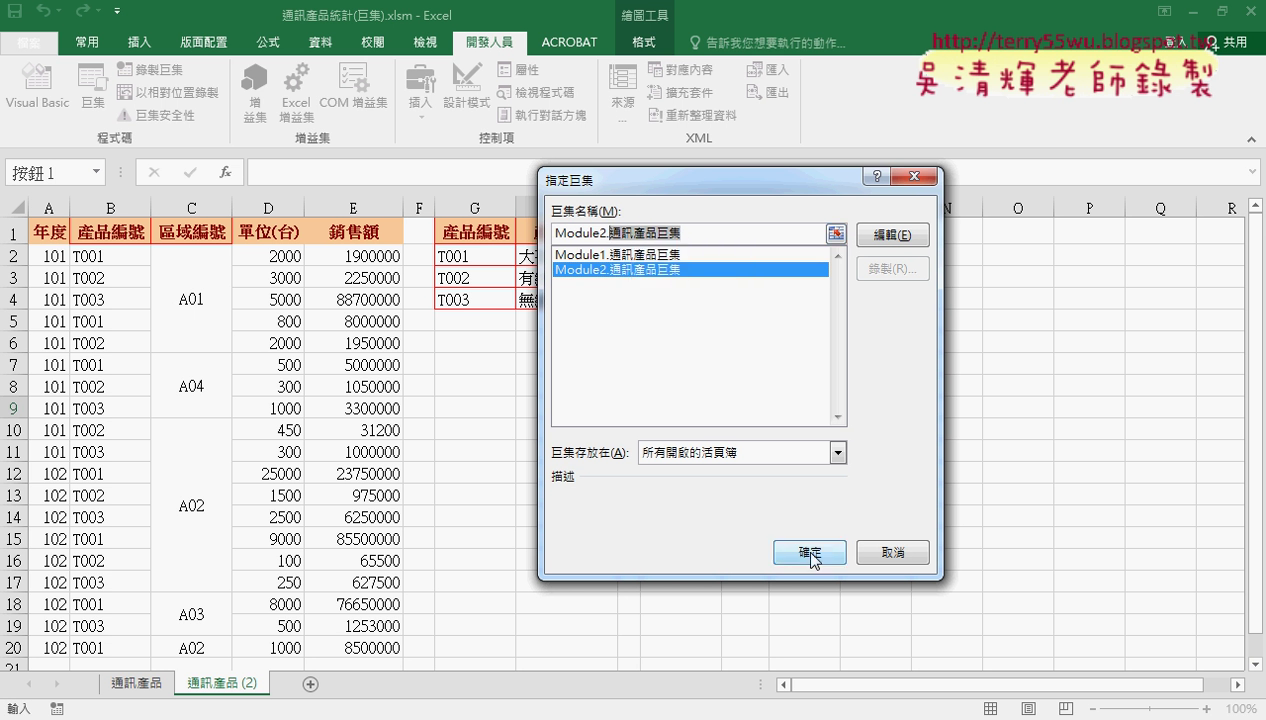
left_click(810, 553)
Replace the button caption 按鈕 1 with 通訊產品巨集.
left_click(560, 371)
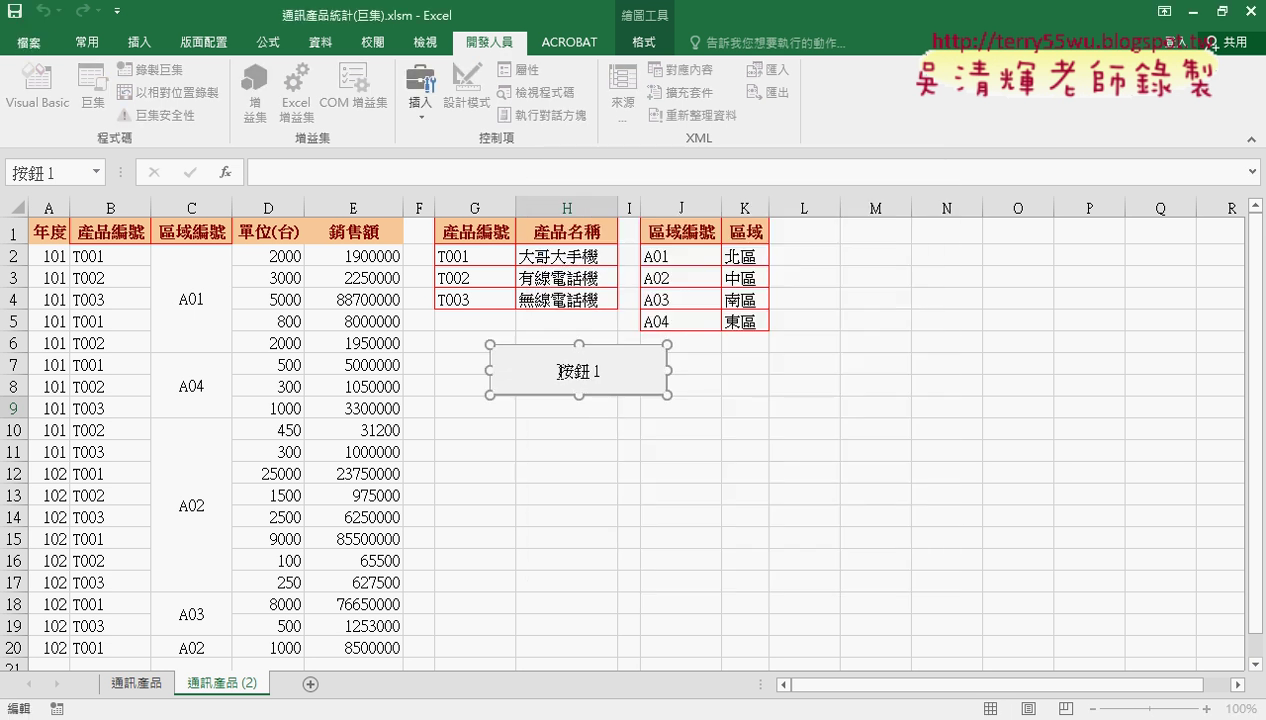
key("Delete")
key("Delete")
key("Delete")
key("Delete")
key("ctrl+v")
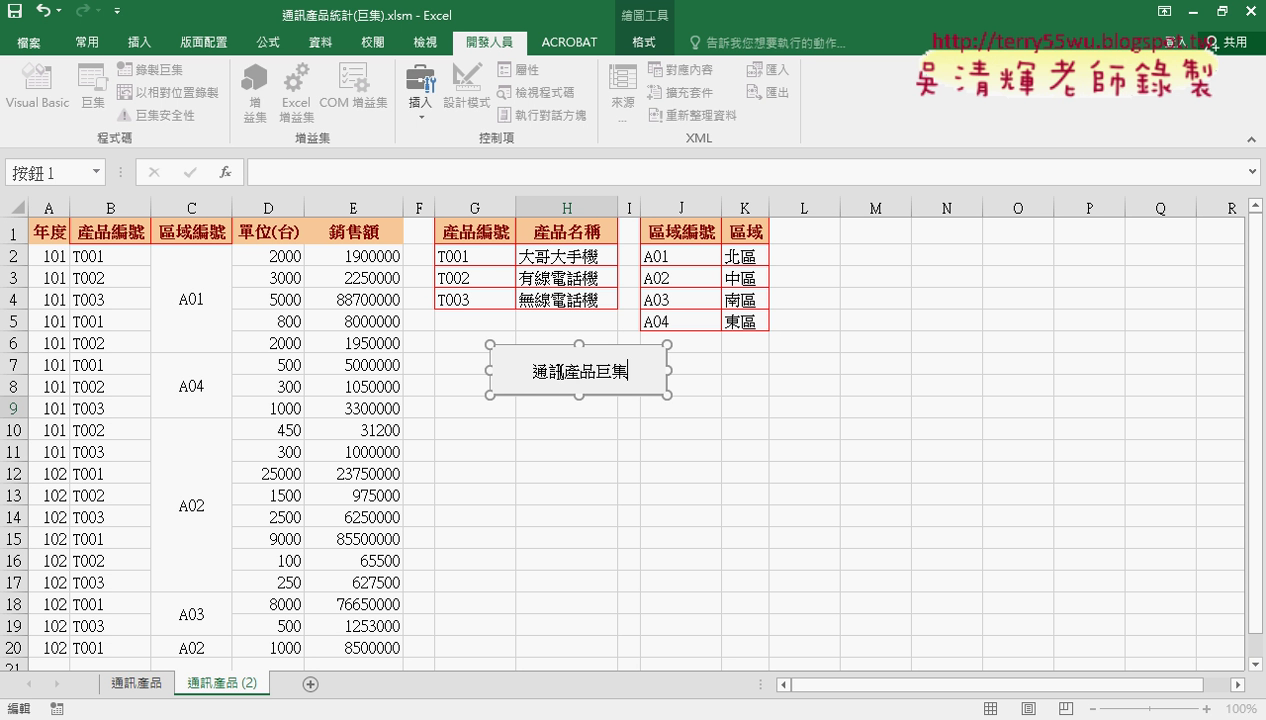
left_click(745, 514)
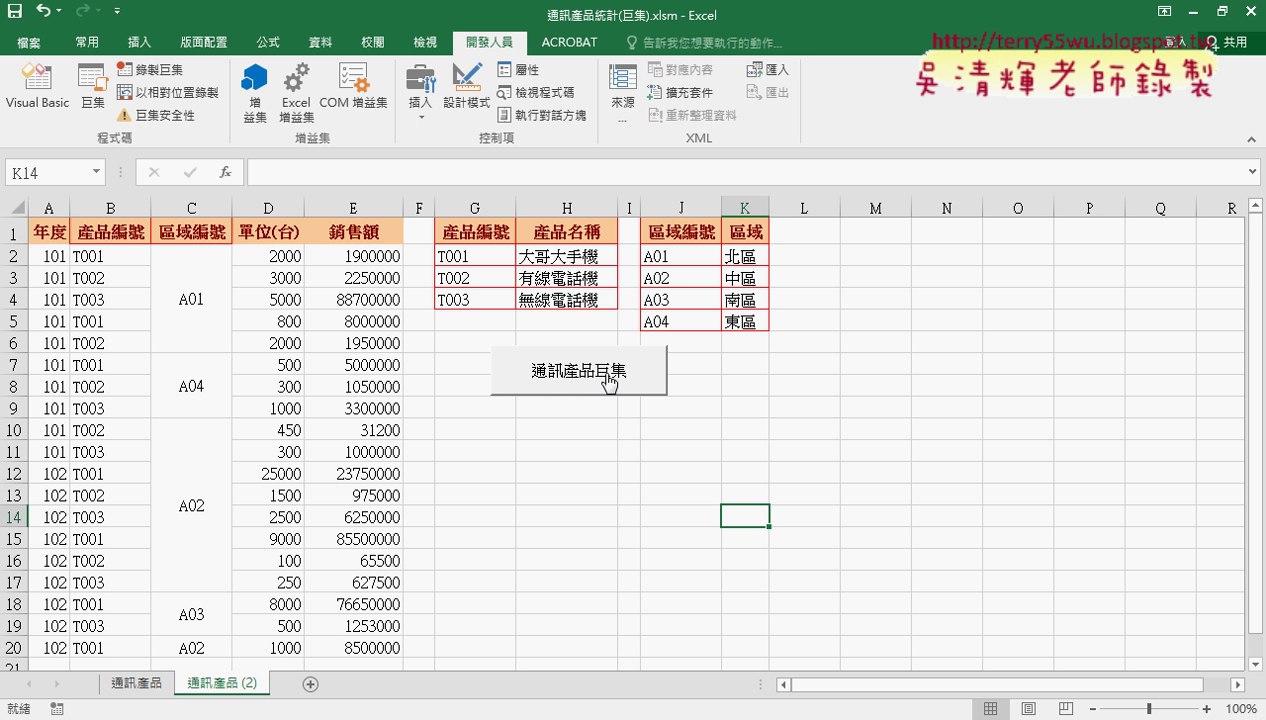
Run the 通訊產品巨集 macro and inspect the new 產品名稱 (C) and 區域 (E) columns.
left_click(553, 382)
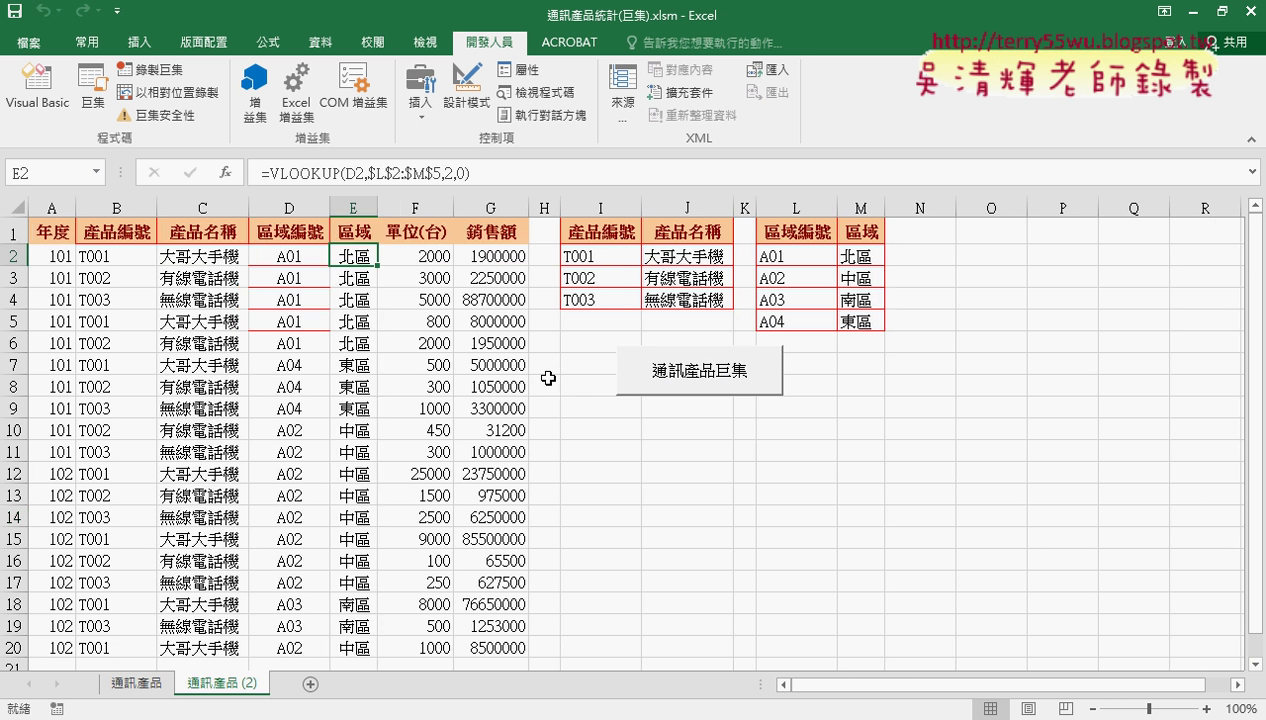
left_click(220, 207)
left_click(362, 205)
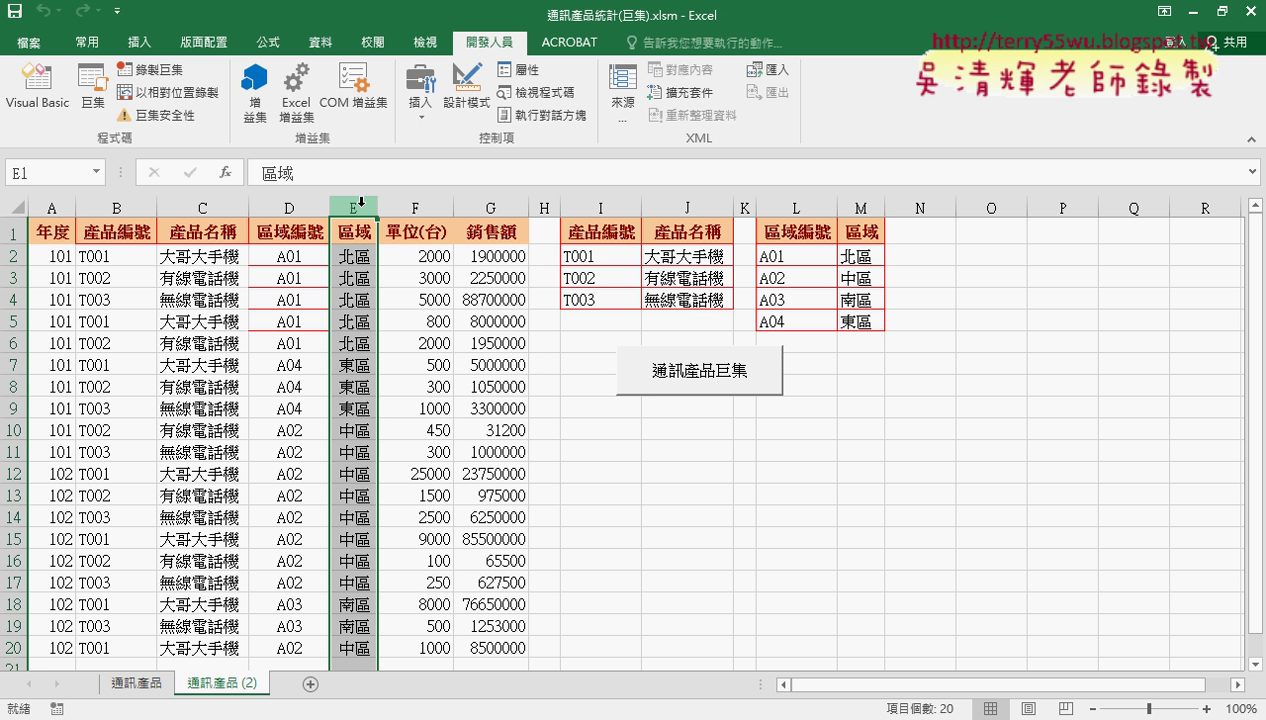
left_click(629, 511)
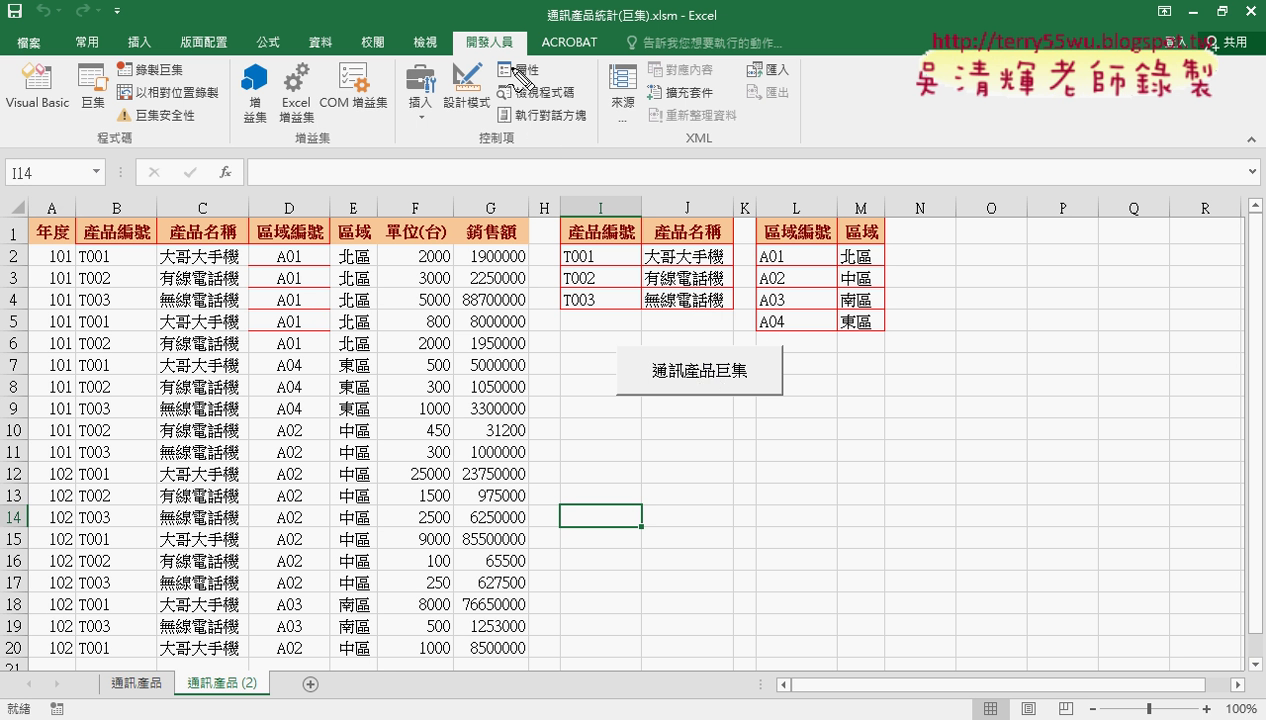
left_click_drag(500, 37, 512, 41)
left_click_drag(185, 60, 190, 64)
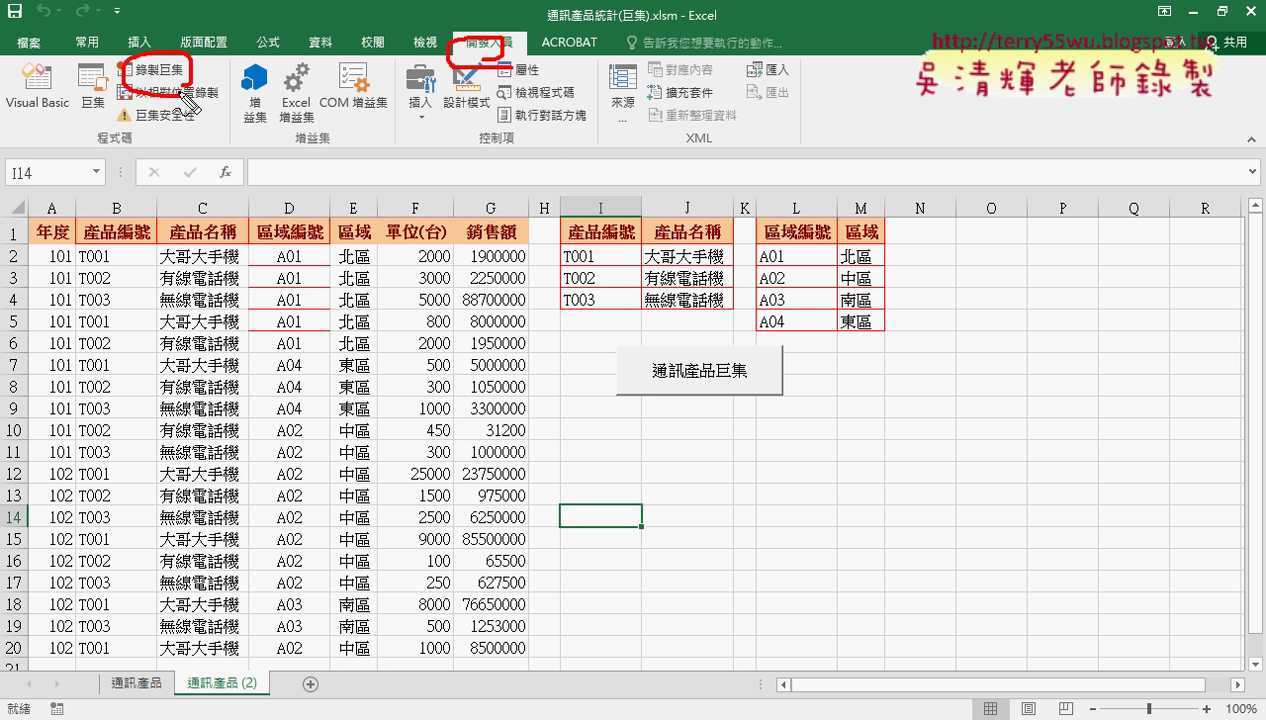
mouse_move(263, 266)
left_mouse_down()
mouse_move(190, 128)
mouse_move(175, 160)
mouse_move(235, 135)
left_mouse_up()
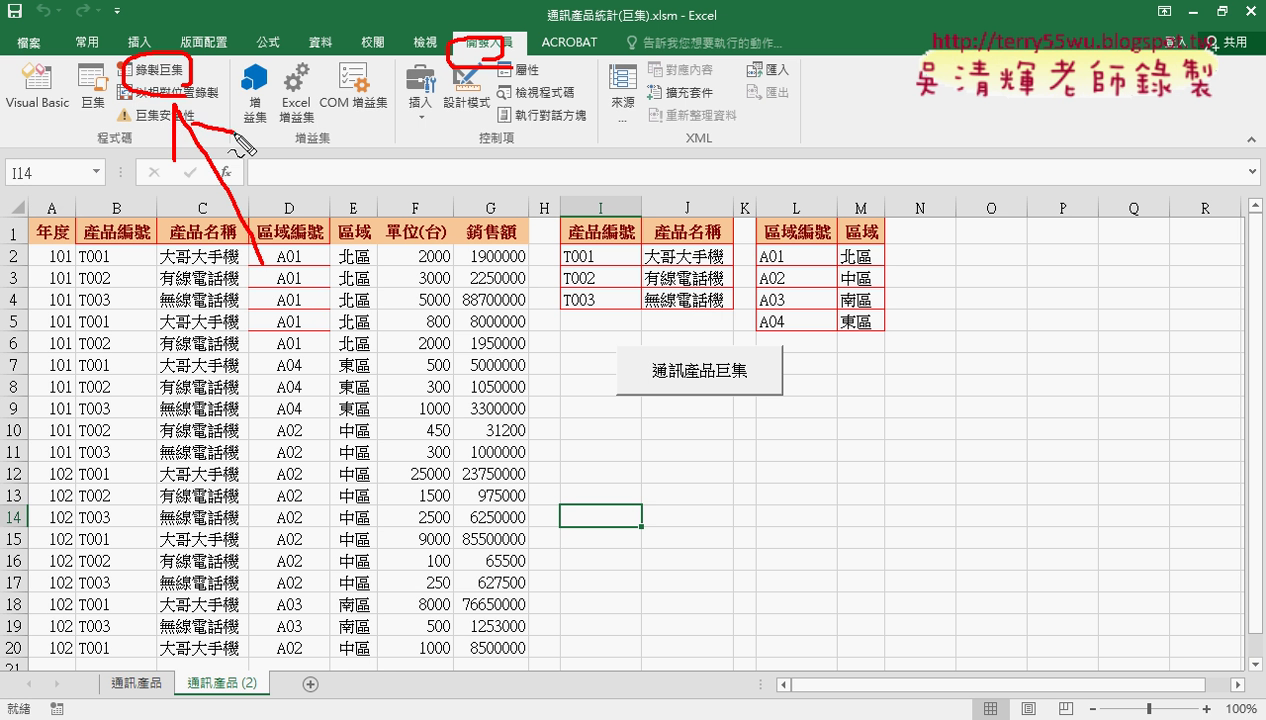
key("Escape")
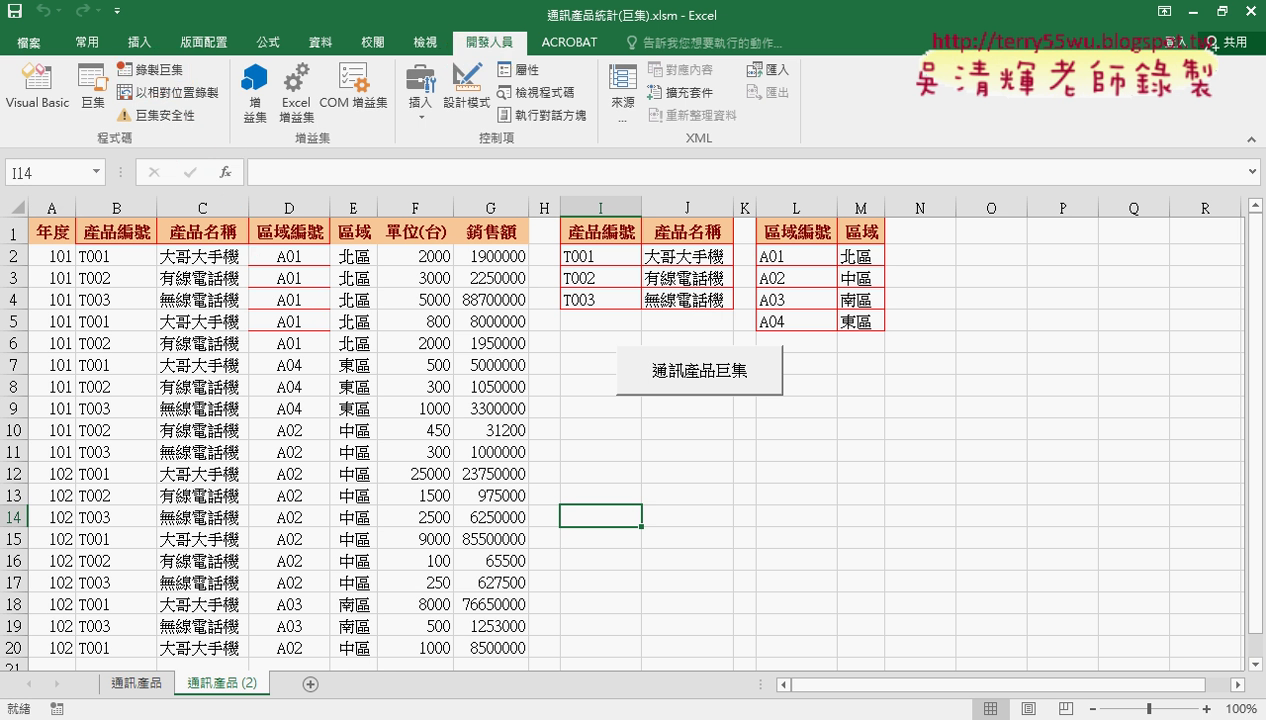
In Google Drive, go to 樞紐分析表基礎班與進階班 > _雲端白板畫面 > 進階班 and open 01_通訊產品統計.
left_click(185, 641)
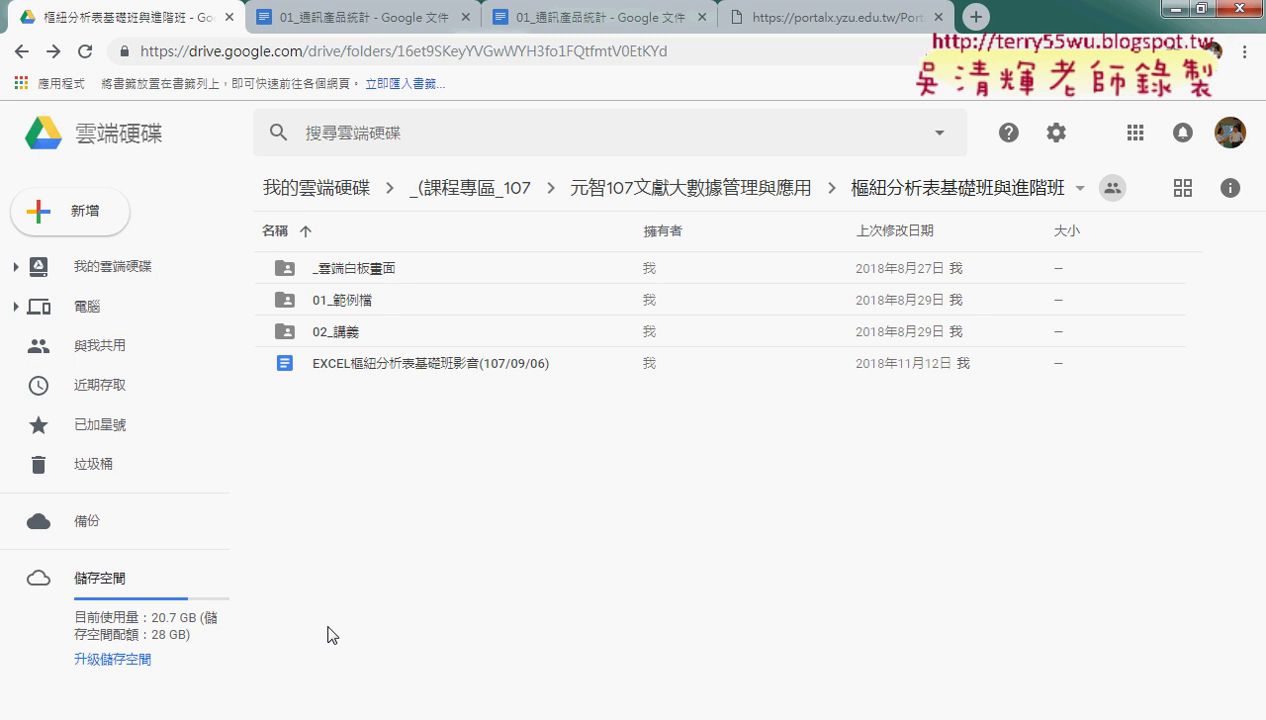
left_click(664, 190)
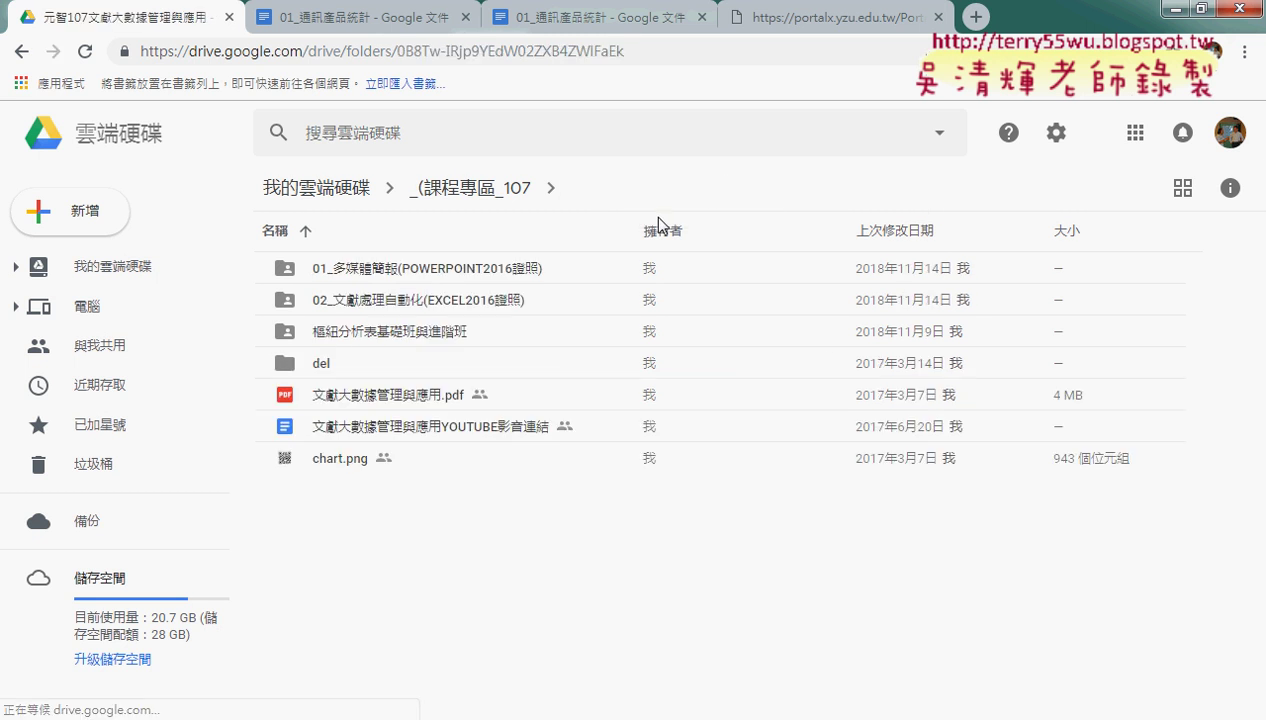
double_click(432, 337)
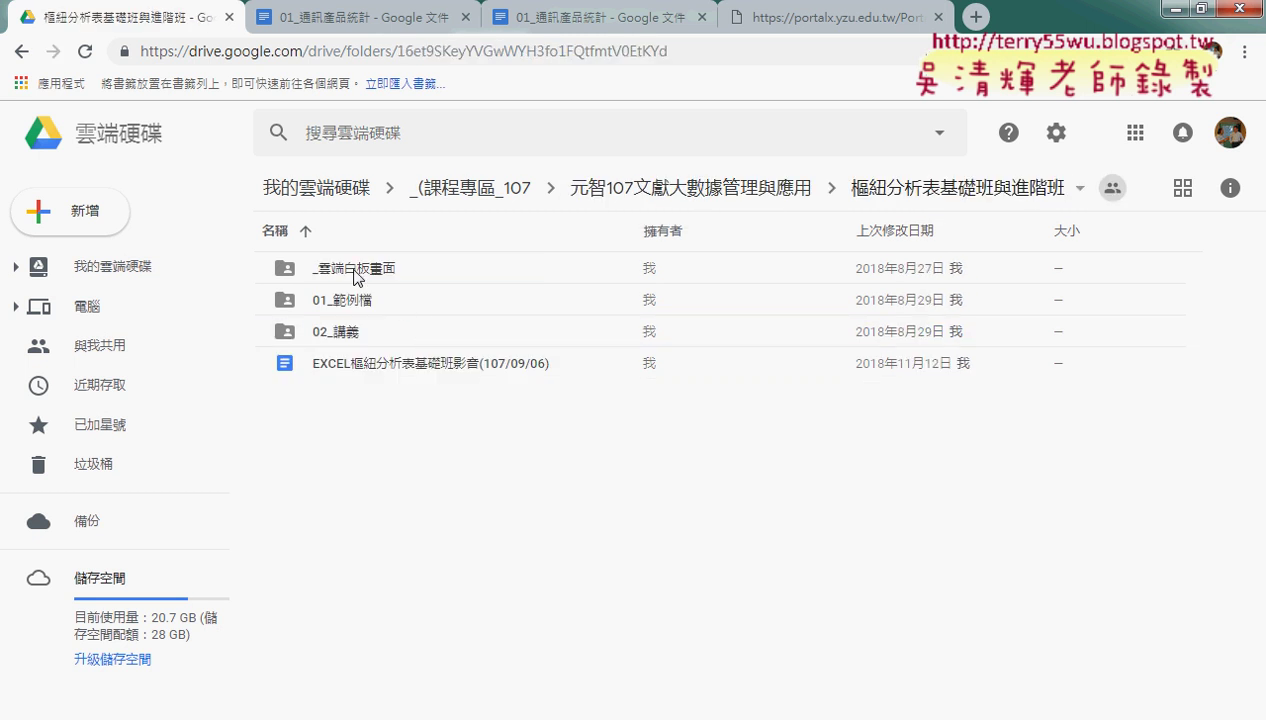
double_click(362, 274)
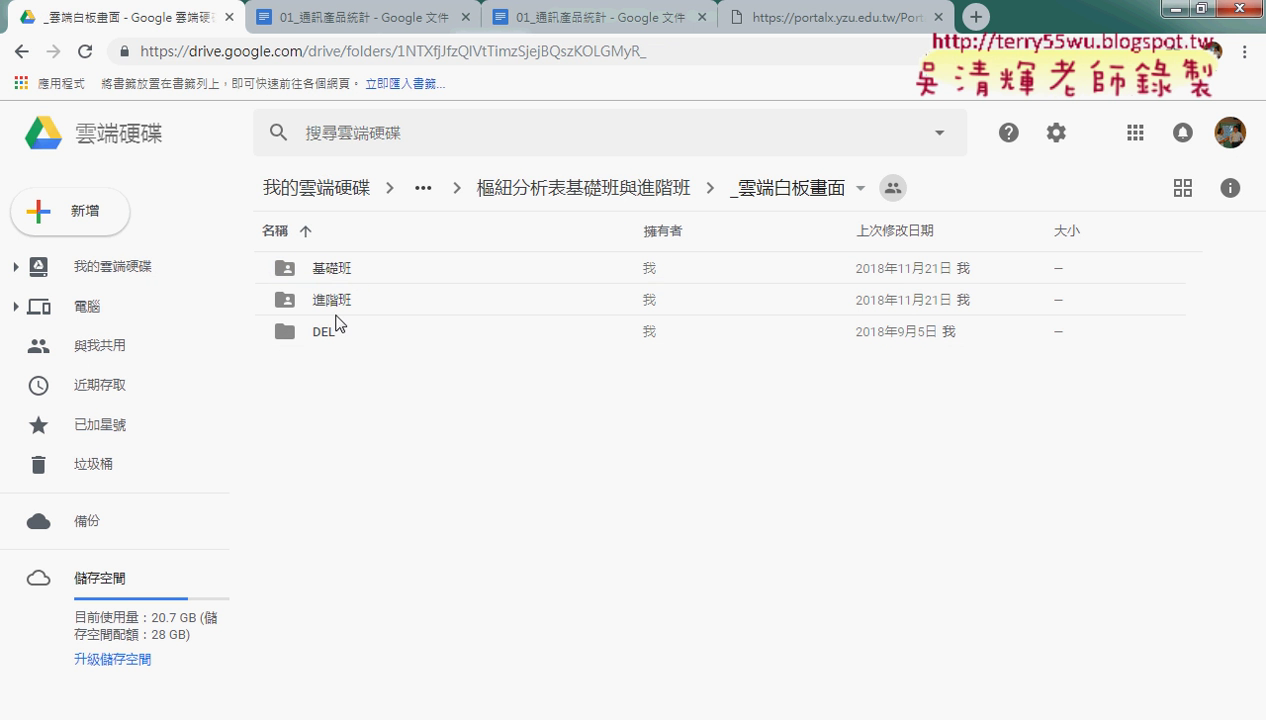
left_click(334, 310)
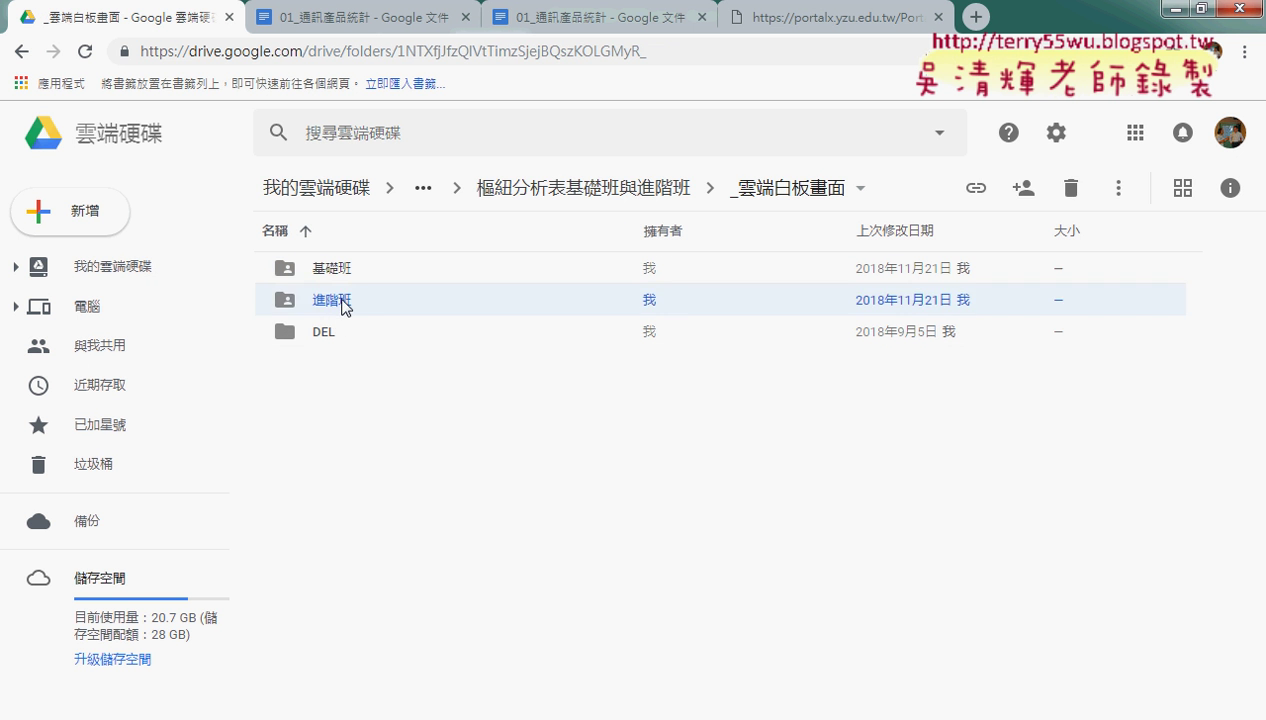
double_click(344, 302)
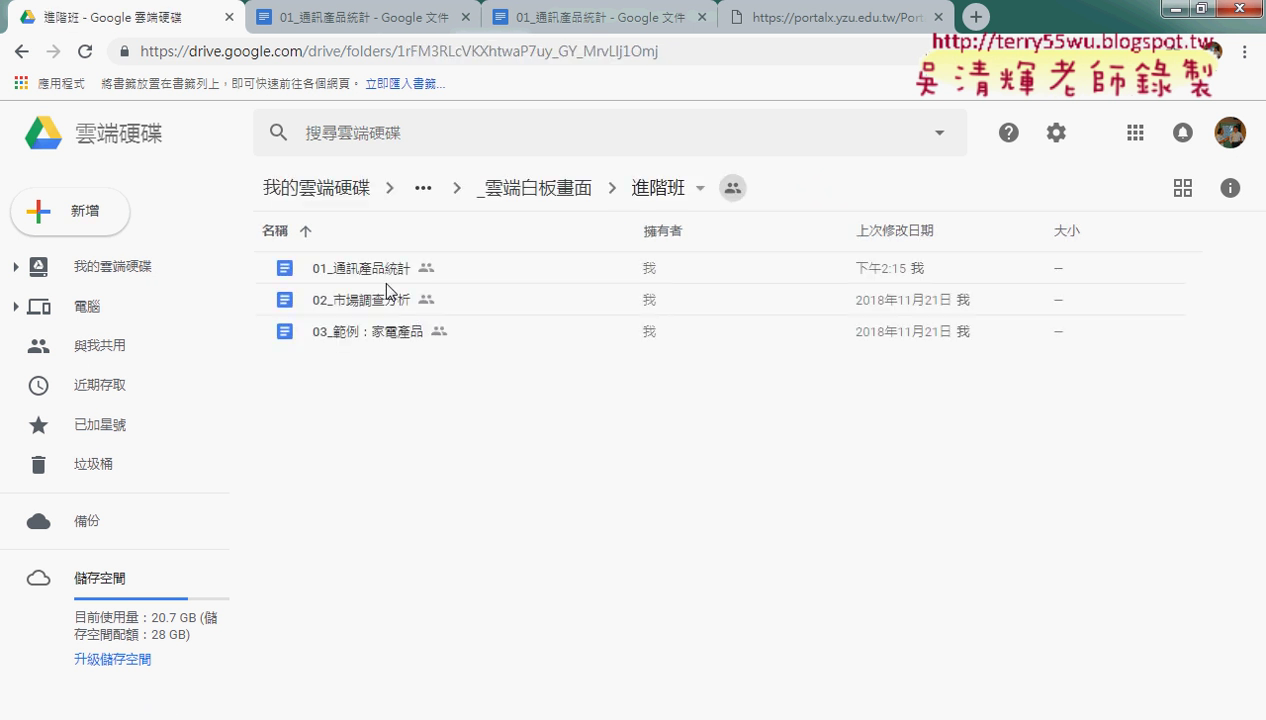
left_click(357, 278)
double_click(357, 278)
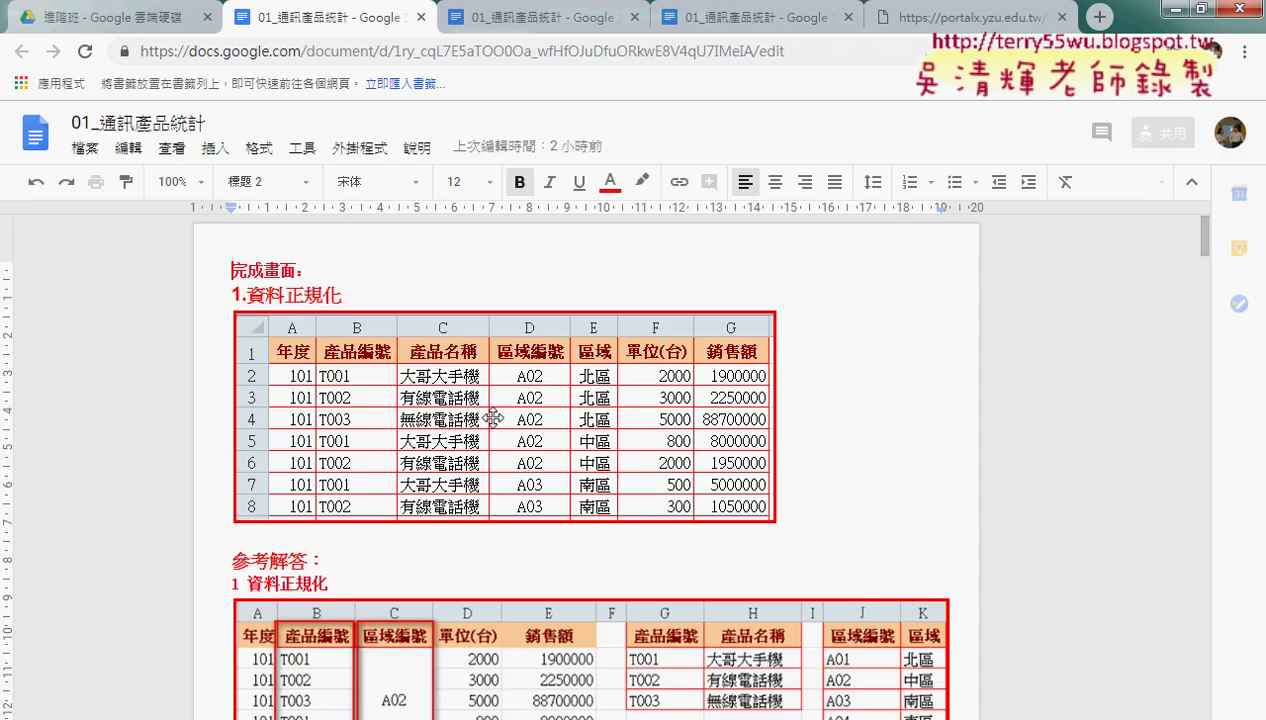
Scroll past the pivot table examples and highlight the 啟動開發人員 heading.
scroll(1009, 455, "down", 3)
scroll(757, 440, "down", 2)
scroll(757, 440, "down", 4)
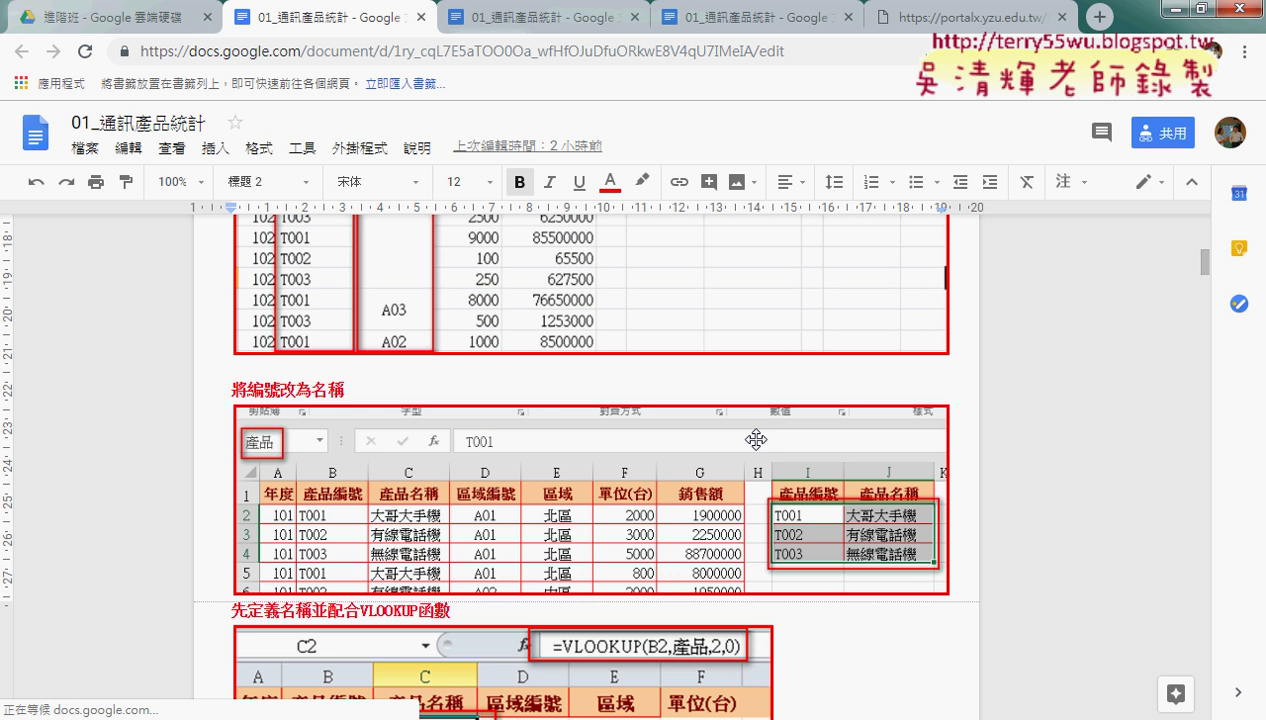
scroll(757, 440, "down", 2)
scroll(400, 350, "down", 4)
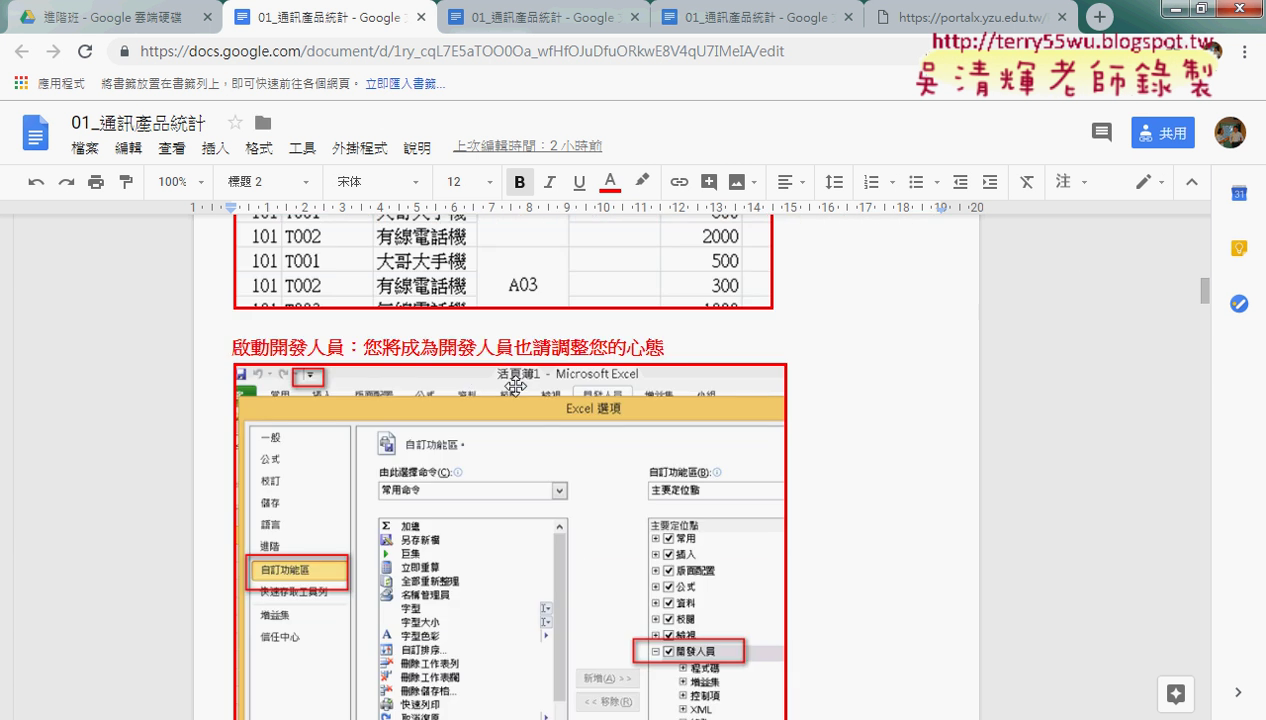
left_click_drag(233, 248, 662, 255)
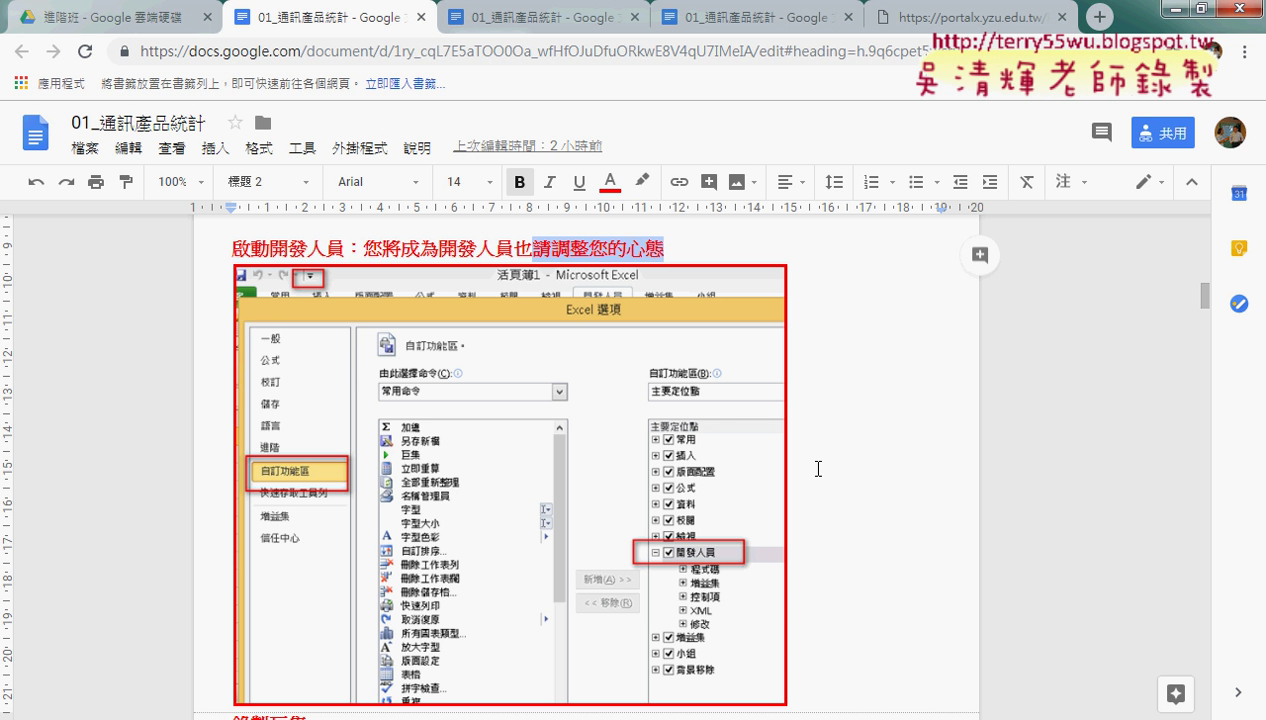
Highlight the 錄製巨集 heading, then continue down to the red-boxed 錄製巨集前先彩排步驟 list.
scroll(817, 469, "down", 2)
scroll(859, 520, "down", 2)
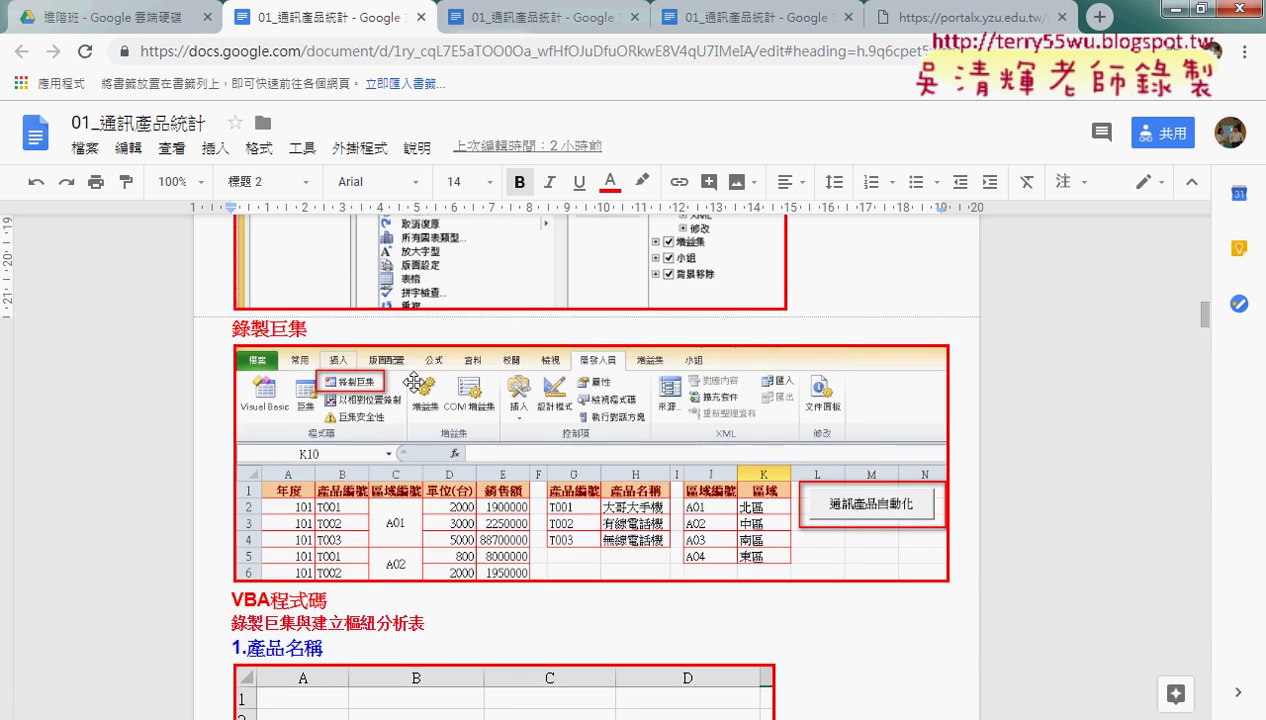
left_click_drag(252, 329, 306, 329)
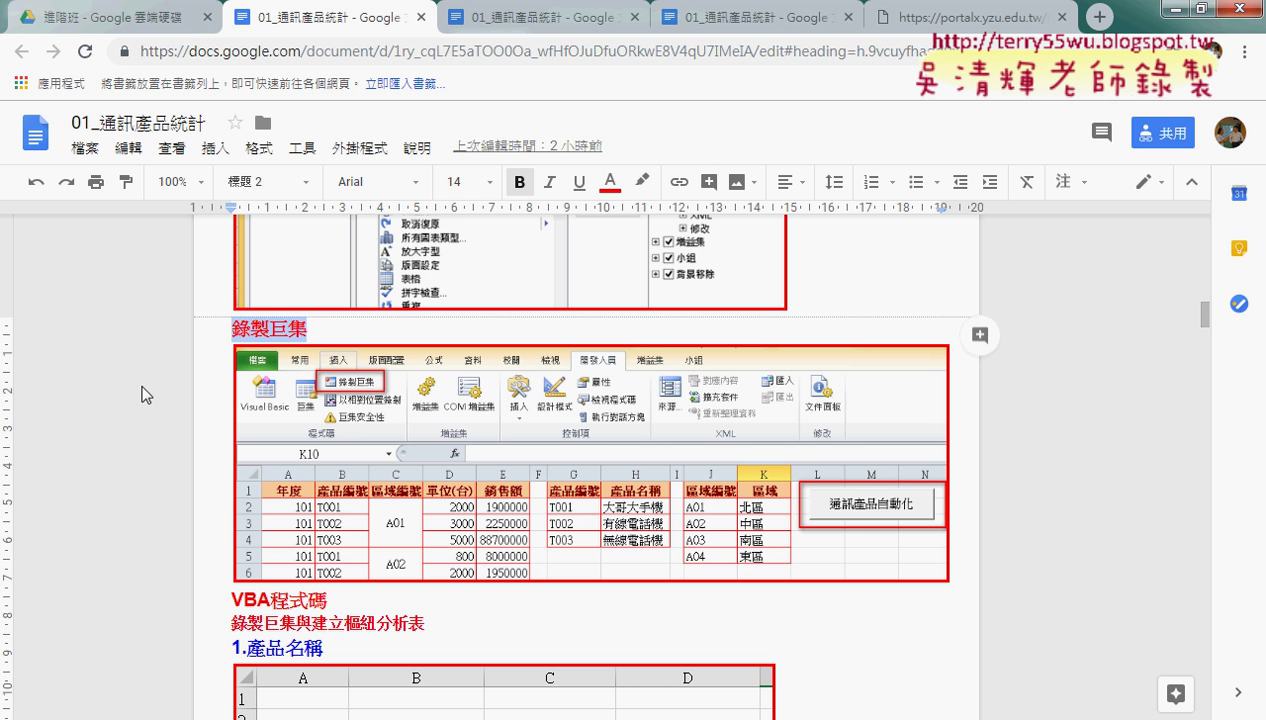
scroll(143, 395, "down", 3)
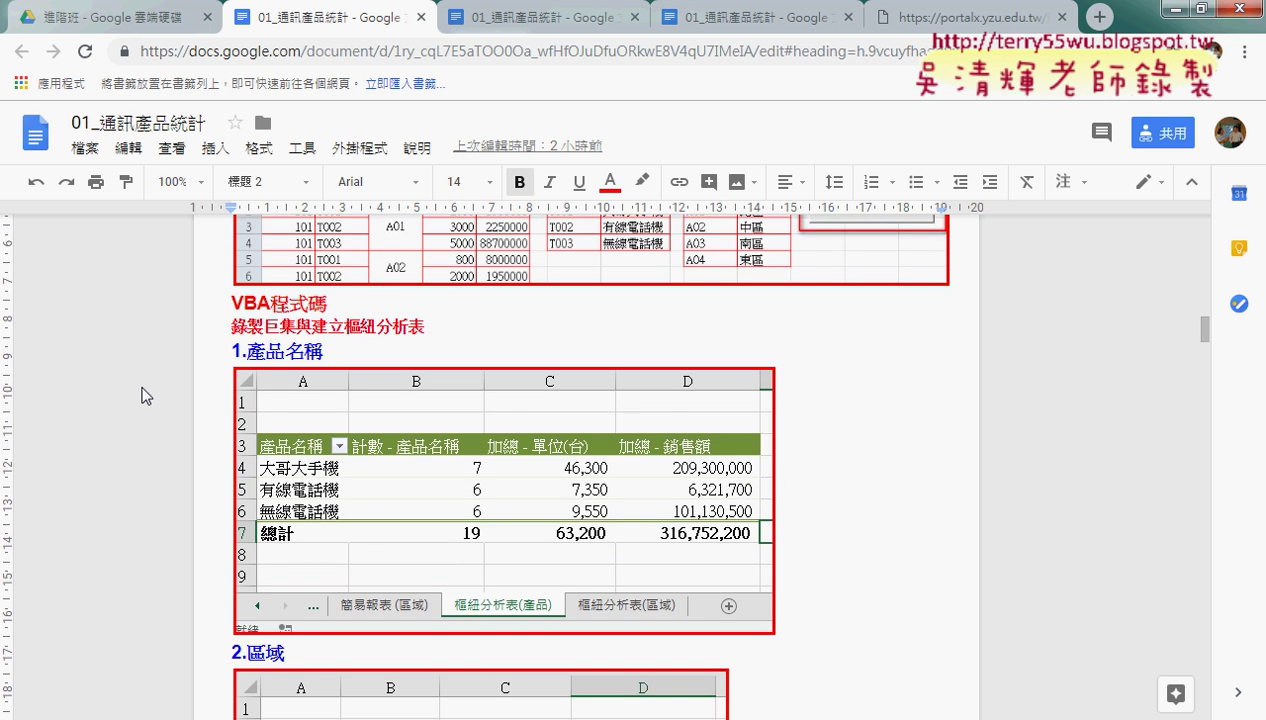
scroll(143, 395, "down", 3)
scroll(143, 395, "down", 3)
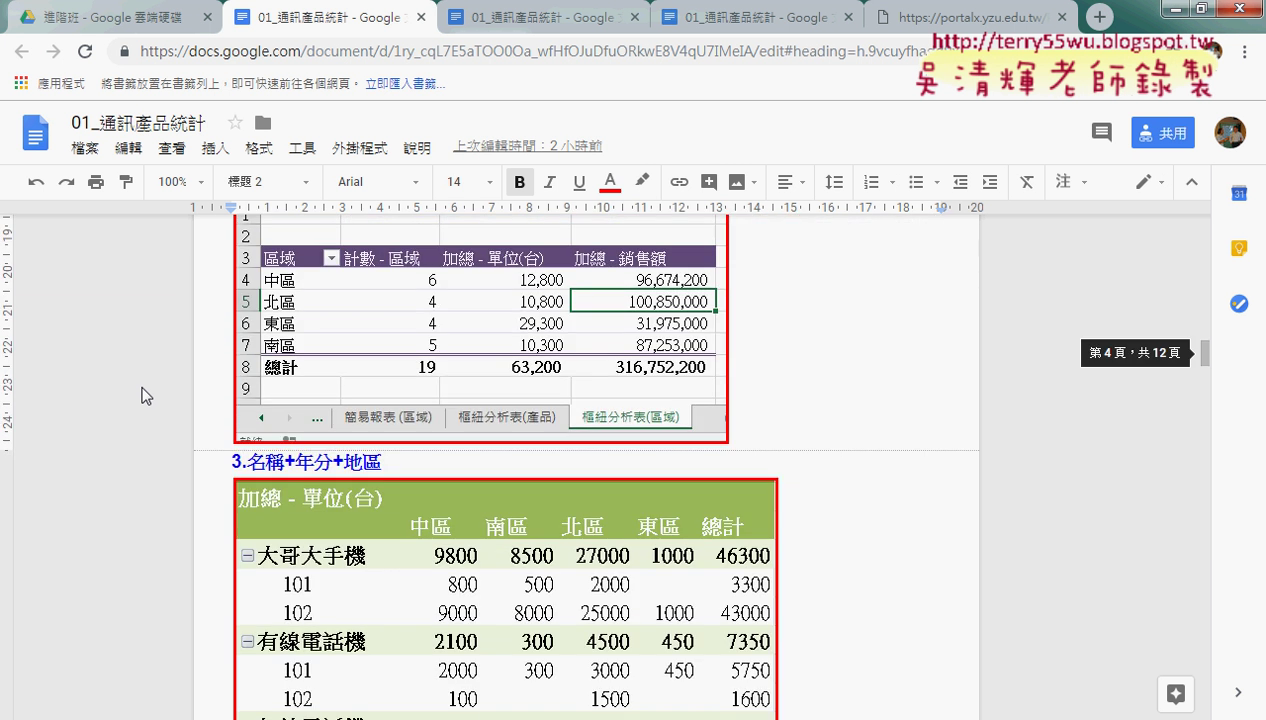
scroll(143, 395, "down", 1)
scroll(143, 395, "down", 3)
scroll(143, 395, "down", 1)
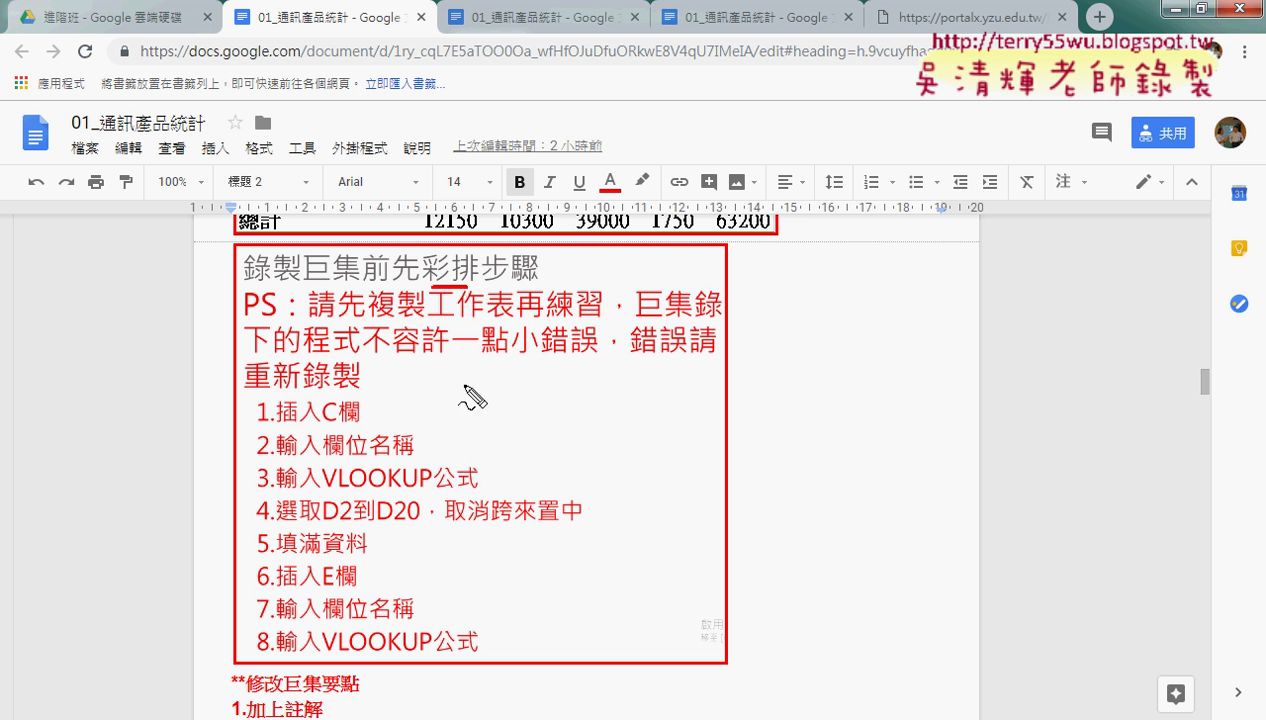
left_click_drag(228, 393, 406, 393)
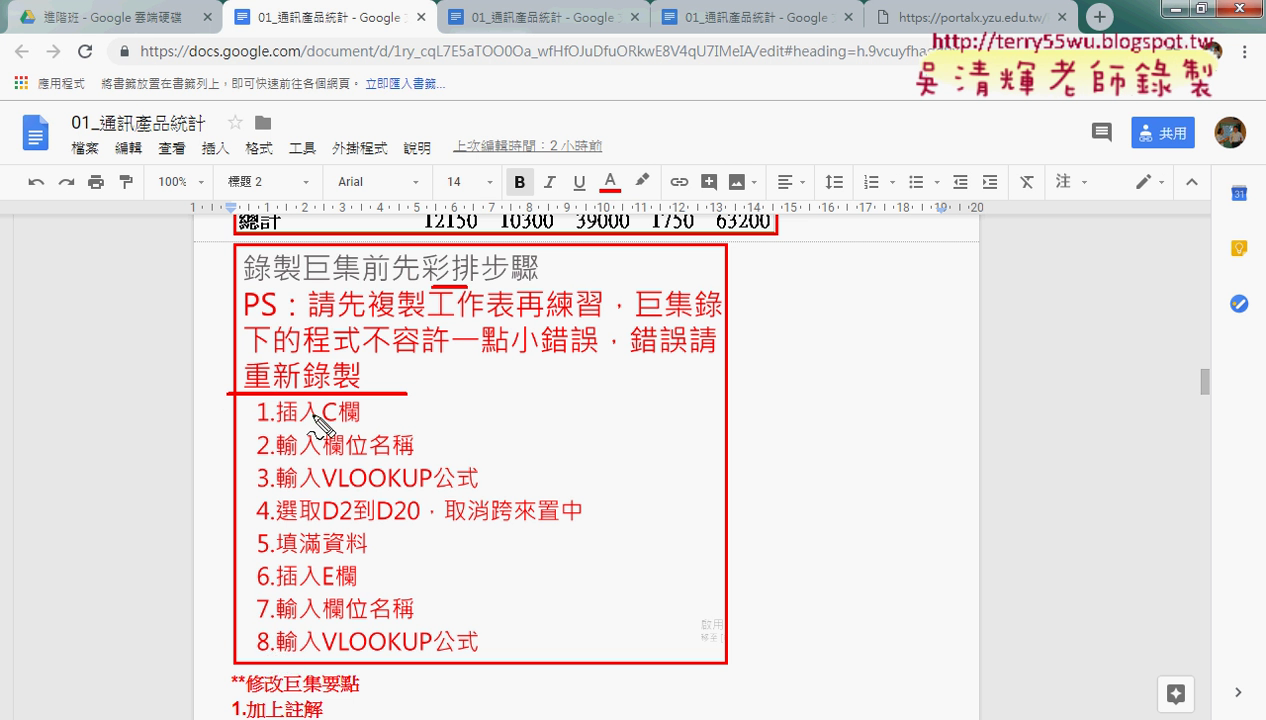
left_click_drag(362, 427, 322, 427)
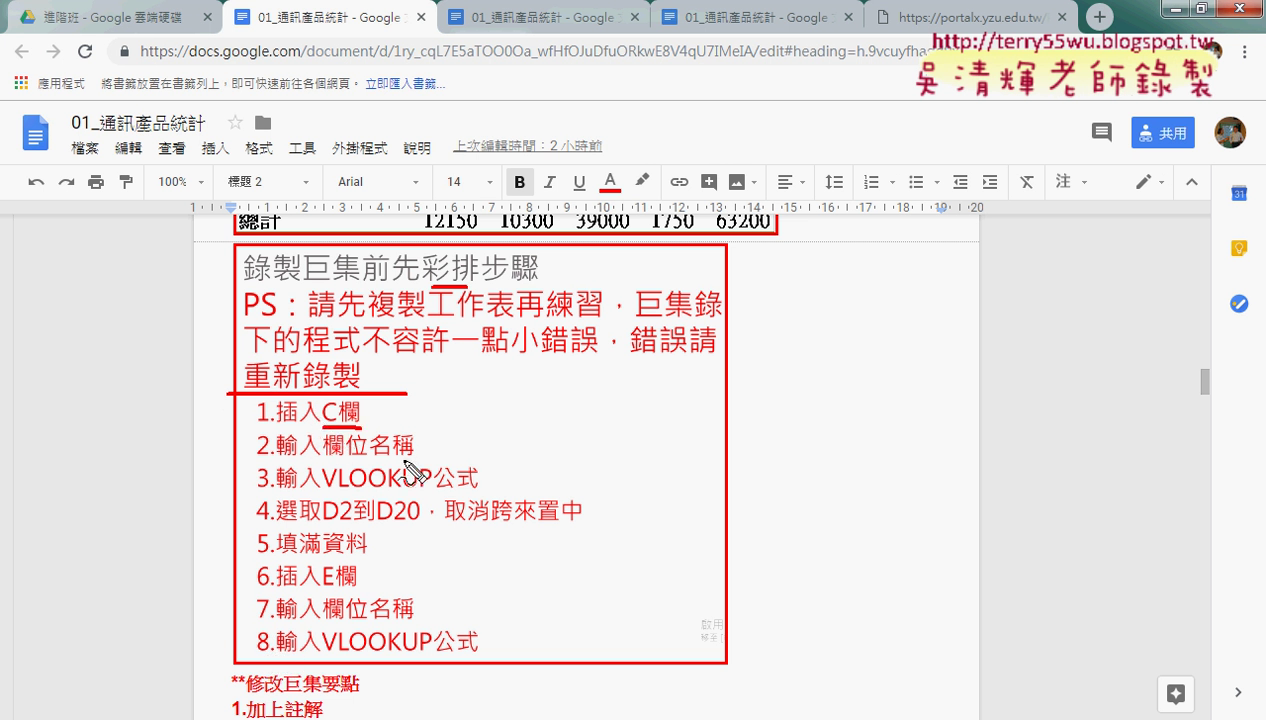
left_click_drag(414, 461, 336, 461)
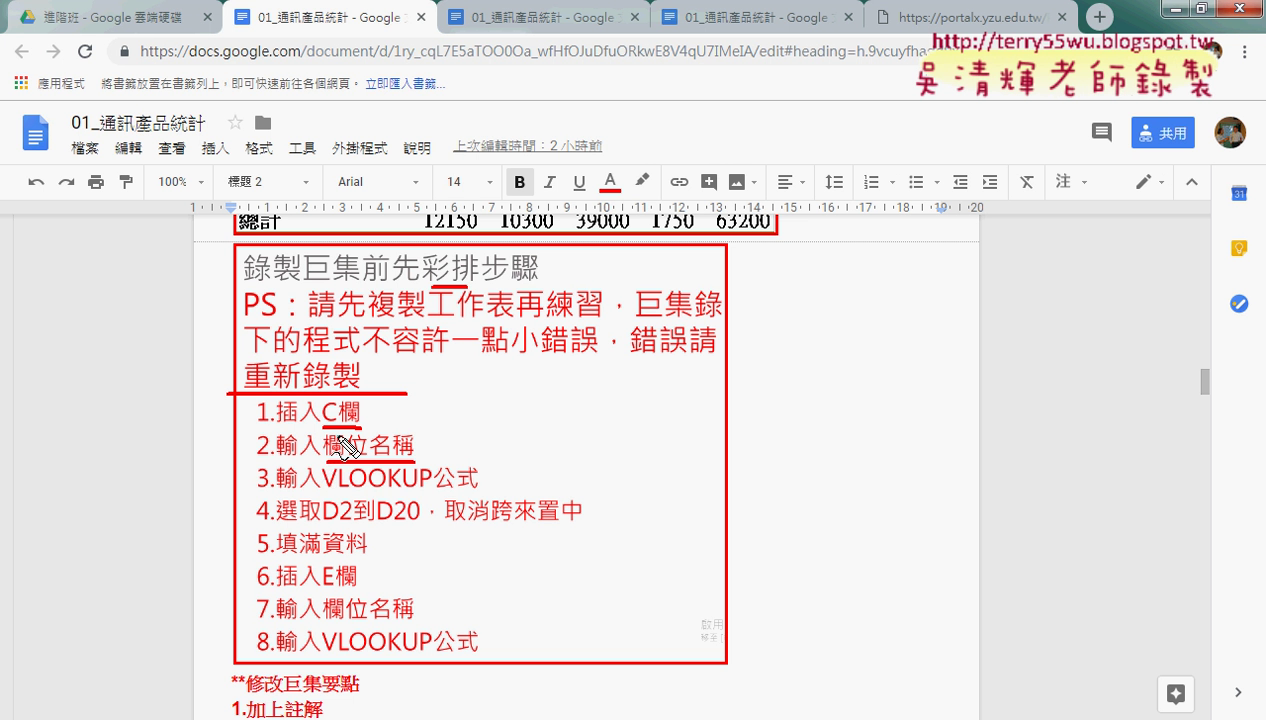
left_click_drag(338, 491, 446, 489)
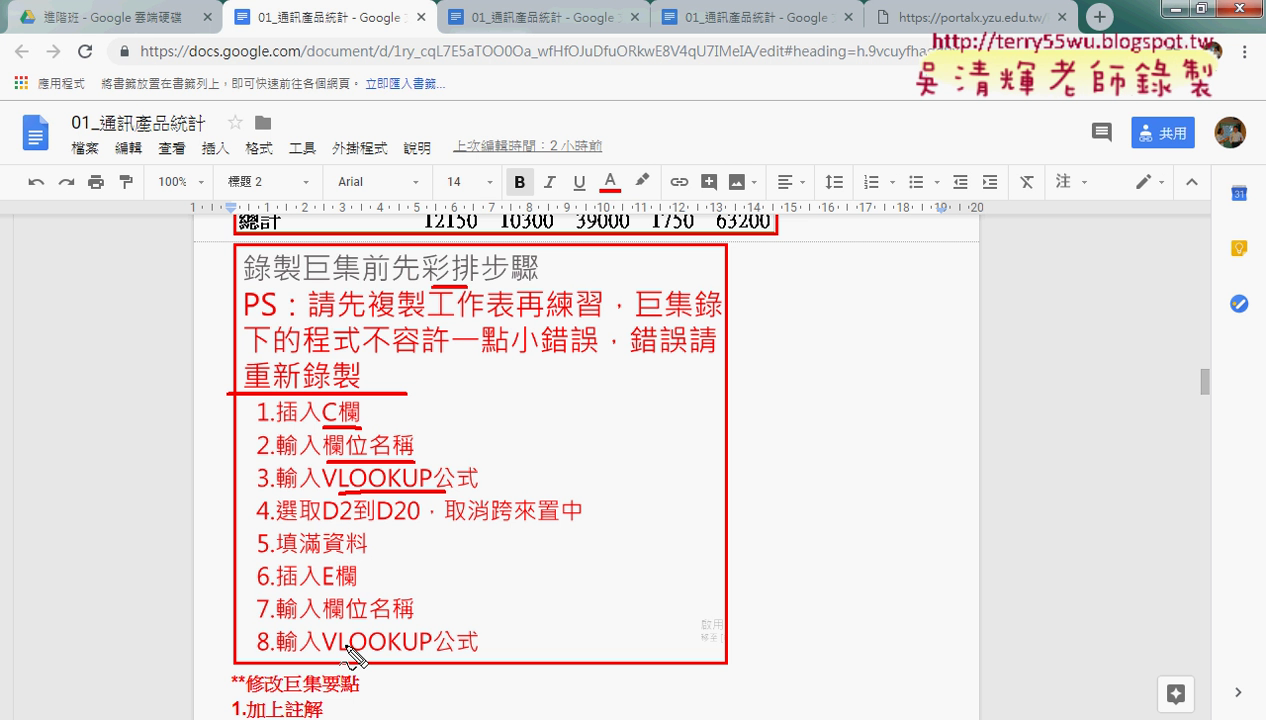
key("Escape")
Highlight the 修改巨集要點 heading, then view the 通訊產品統計(巨集).xlsm workbook.
scroll(845, 560, "down", 5)
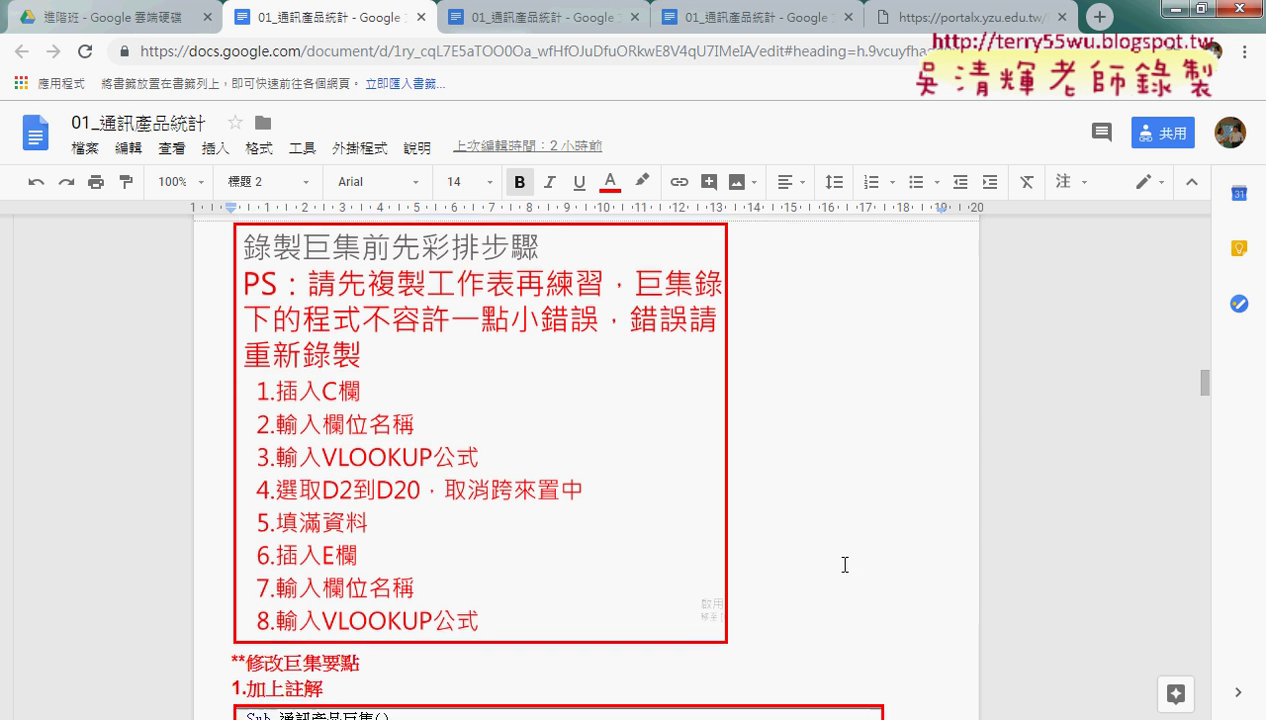
scroll(842, 486, "up", 2)
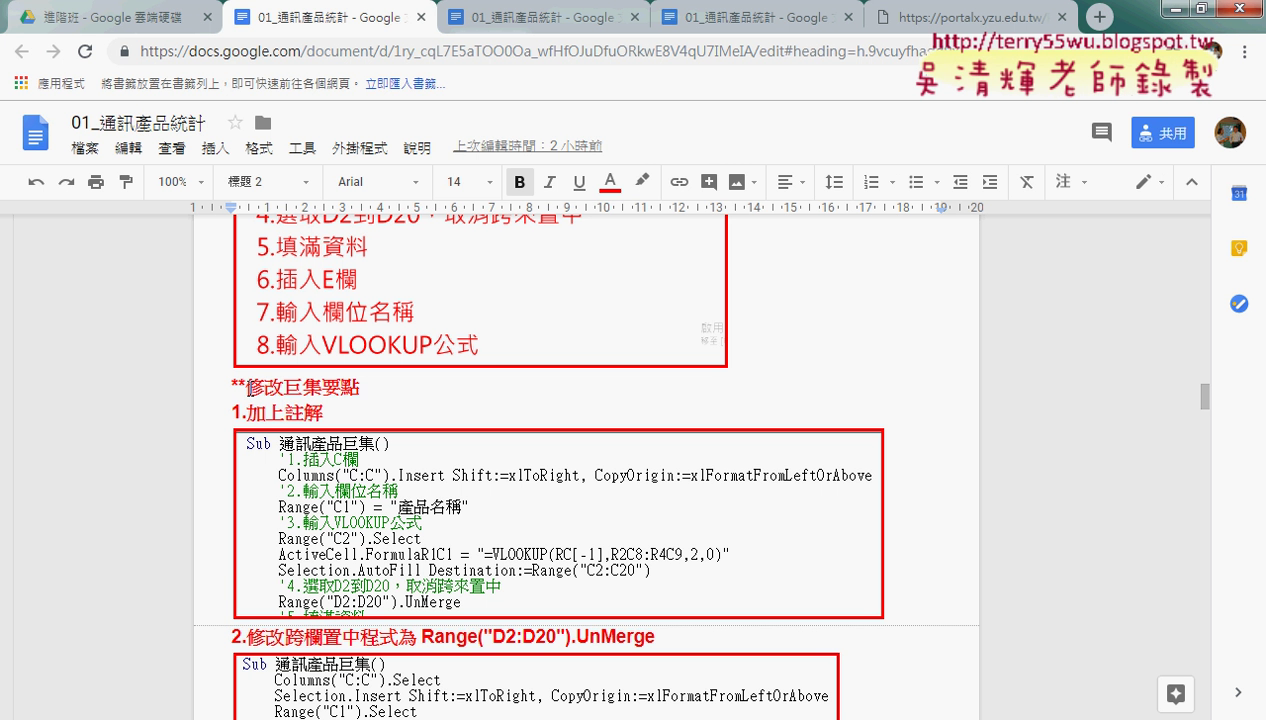
left_click_drag(246, 387, 362, 388)
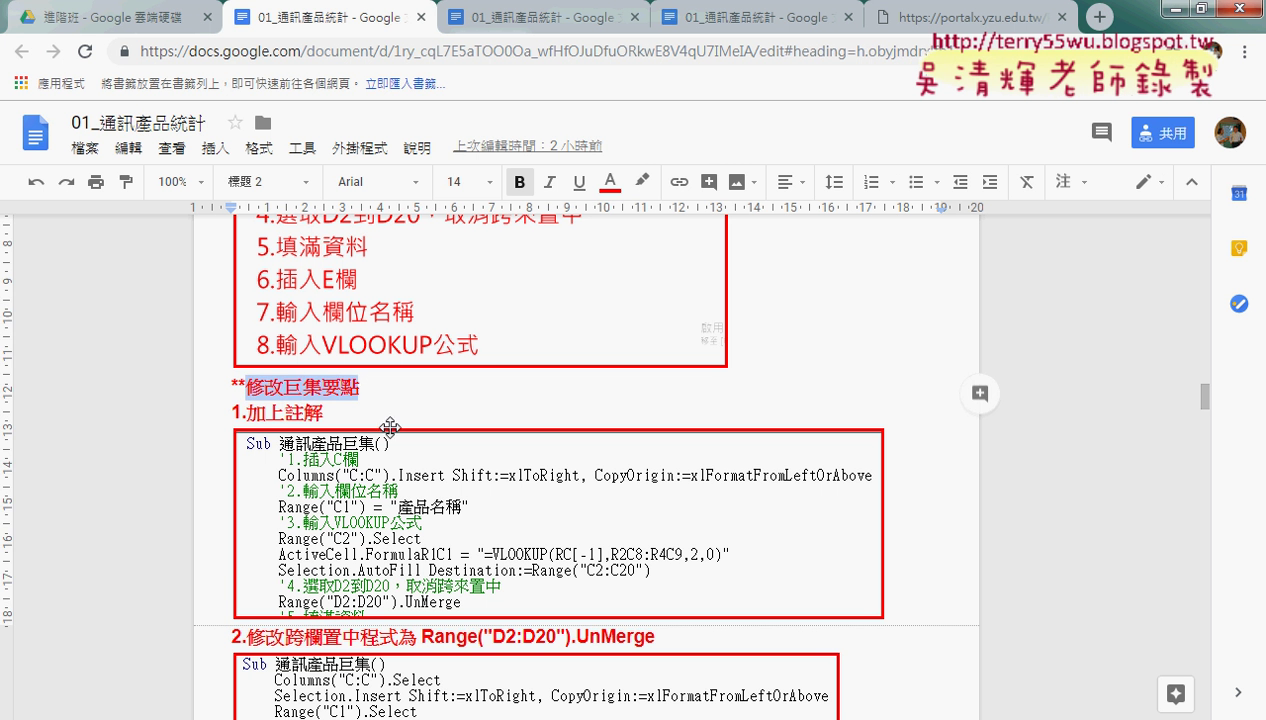
left_click(357, 719)
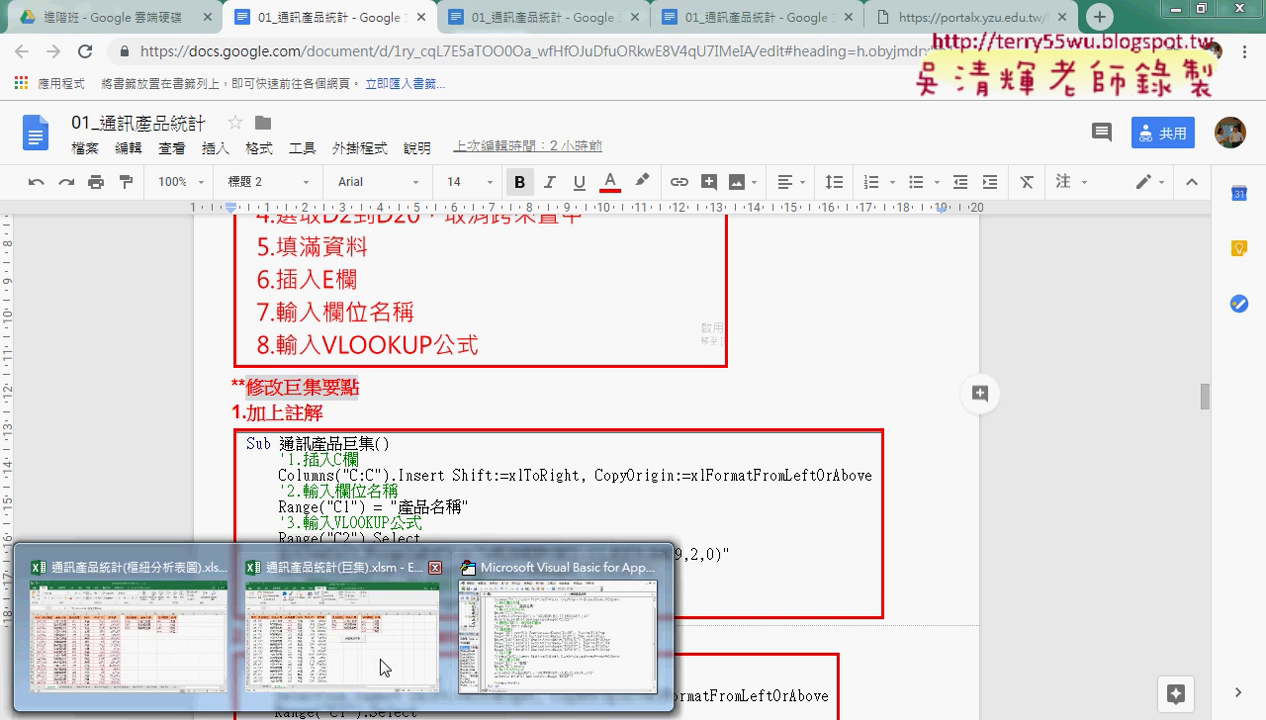
left_click(384, 668)
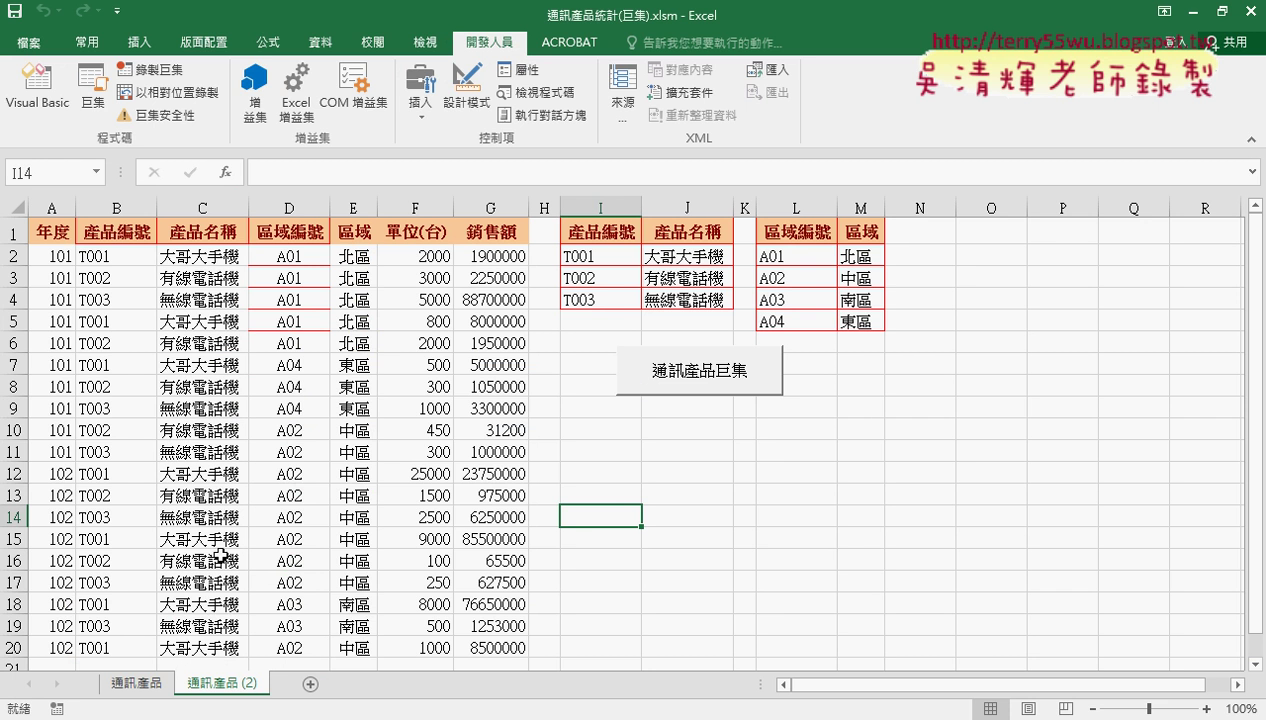
Return to the Google Doc and select 修改巨集 in the heading.
left_click(1193, 12)
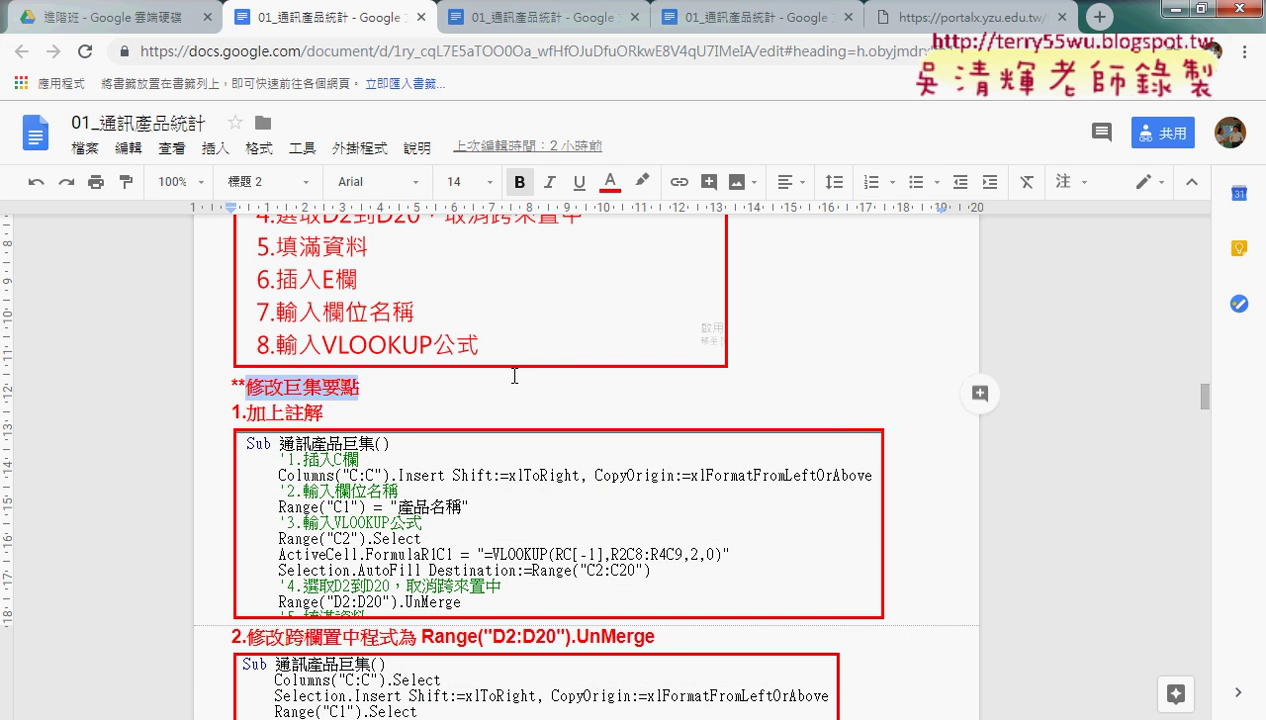
double_click(265, 387)
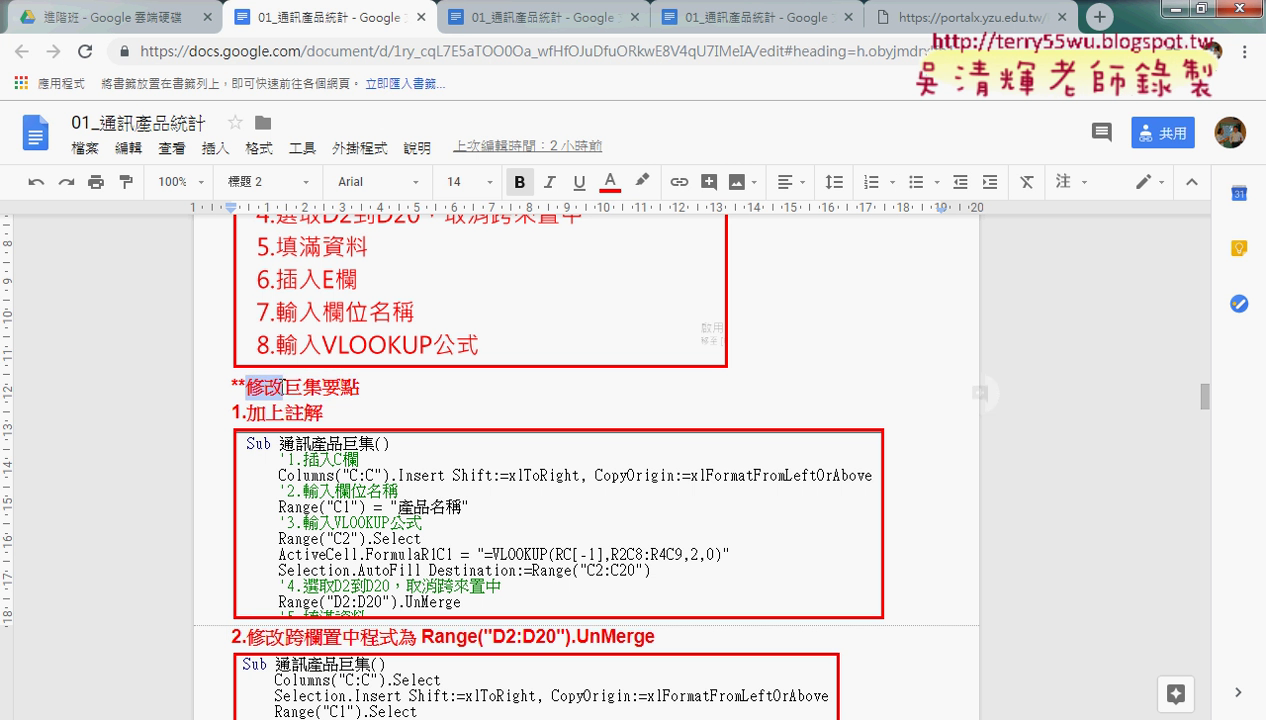
left_click_drag(284, 387, 320, 387)
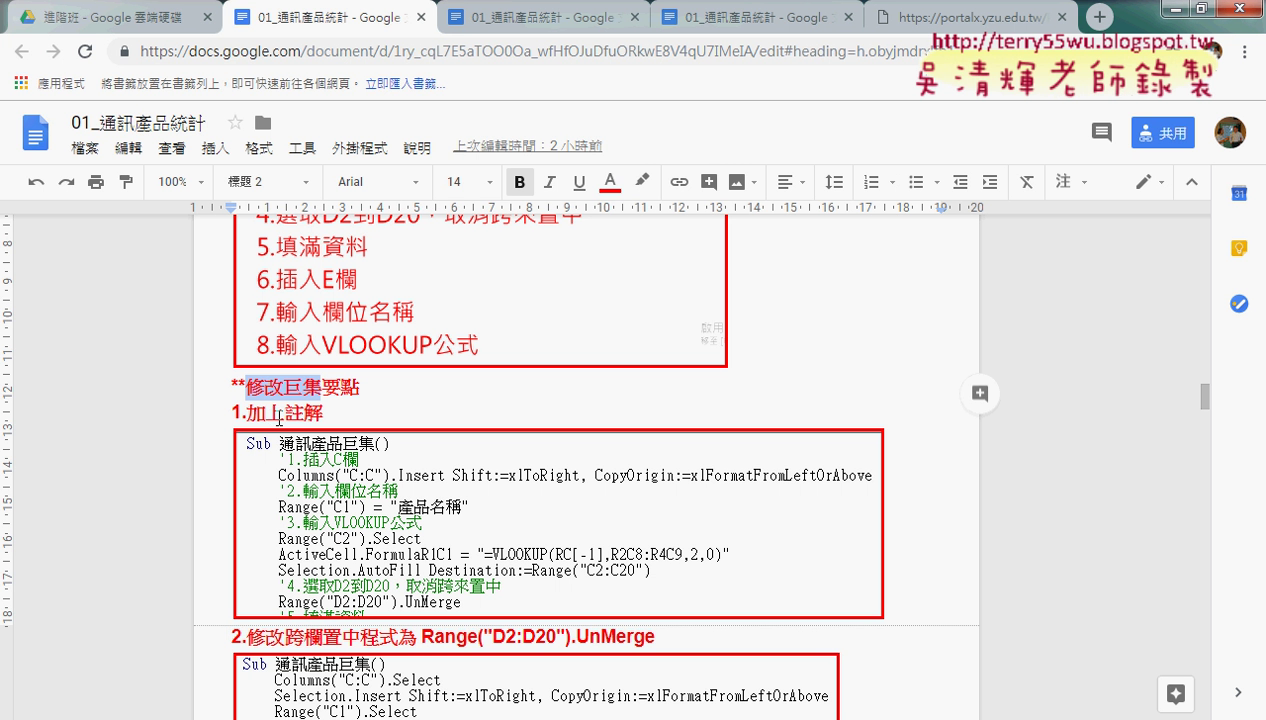
Highlight tip 2's Range("D2:D20").UnMerge and the tip on minimizing the code.
scroll(340, 488, "down", 2)
scroll(350, 481, "down", 2)
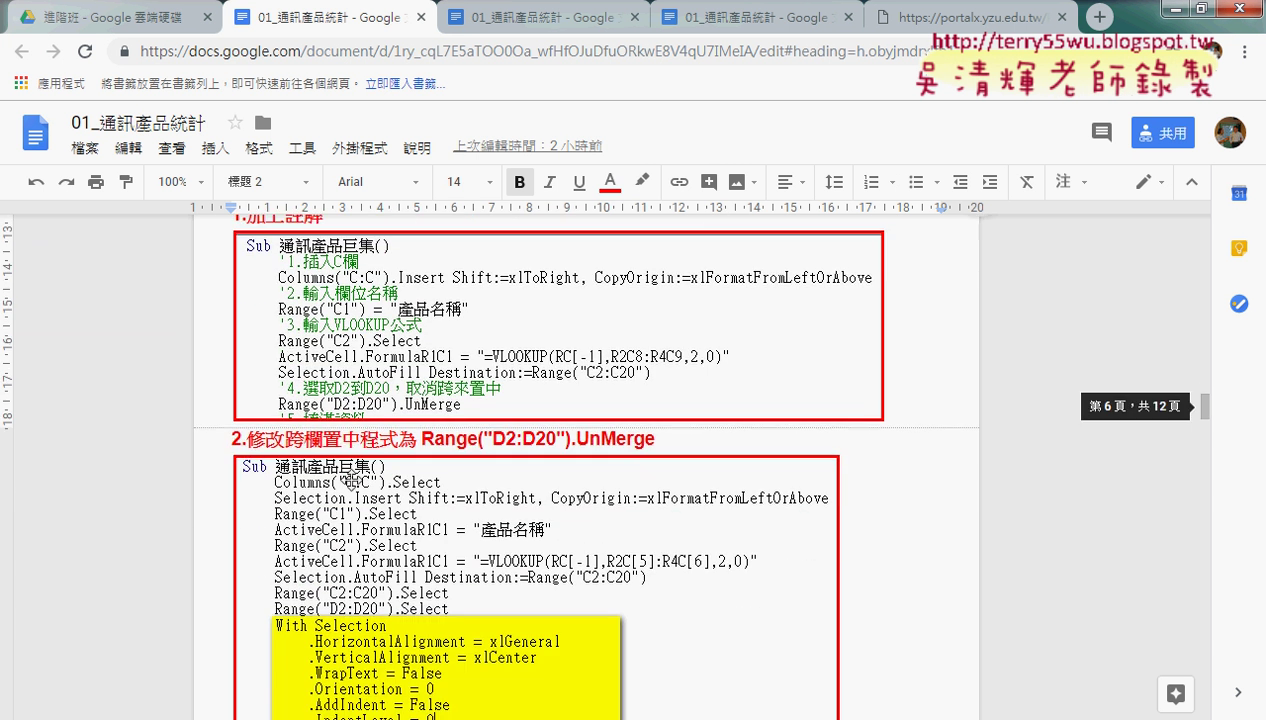
left_click_drag(421, 438, 658, 439)
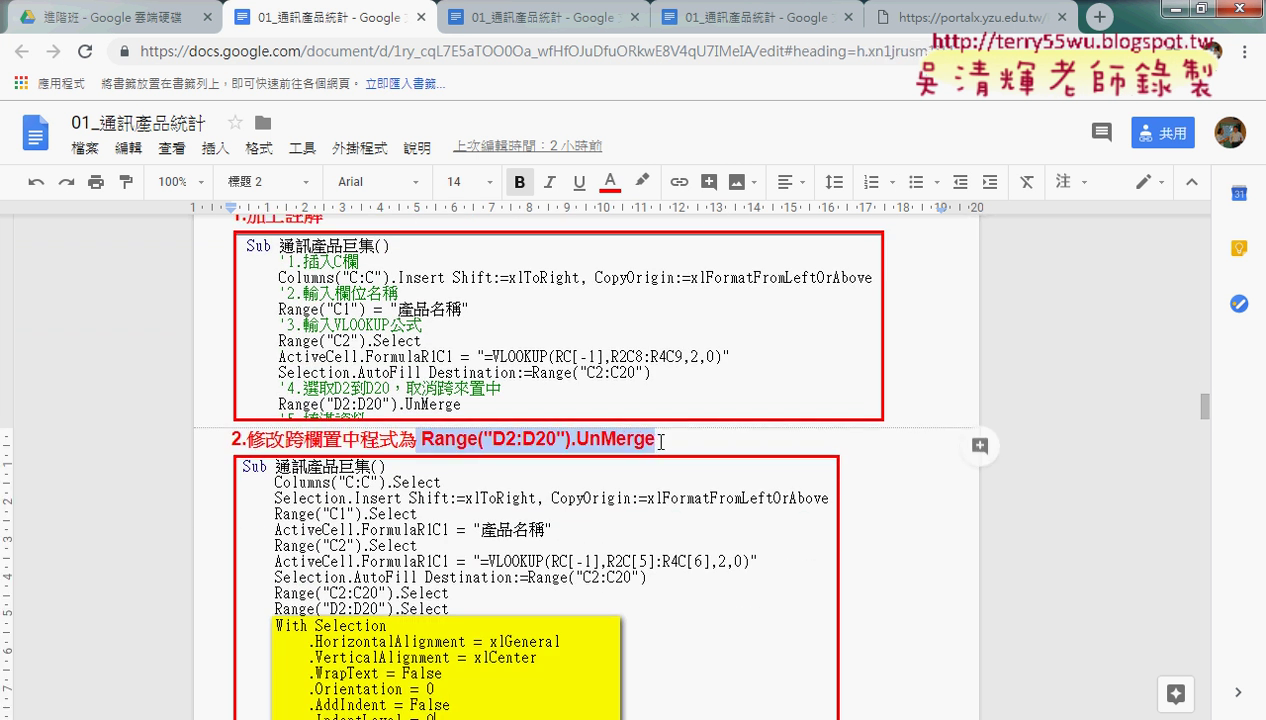
scroll(545, 466, "down", 2)
scroll(288, 537, "down", 2)
scroll(400, 400, "down", 4)
scroll(440, 316, "up", 1)
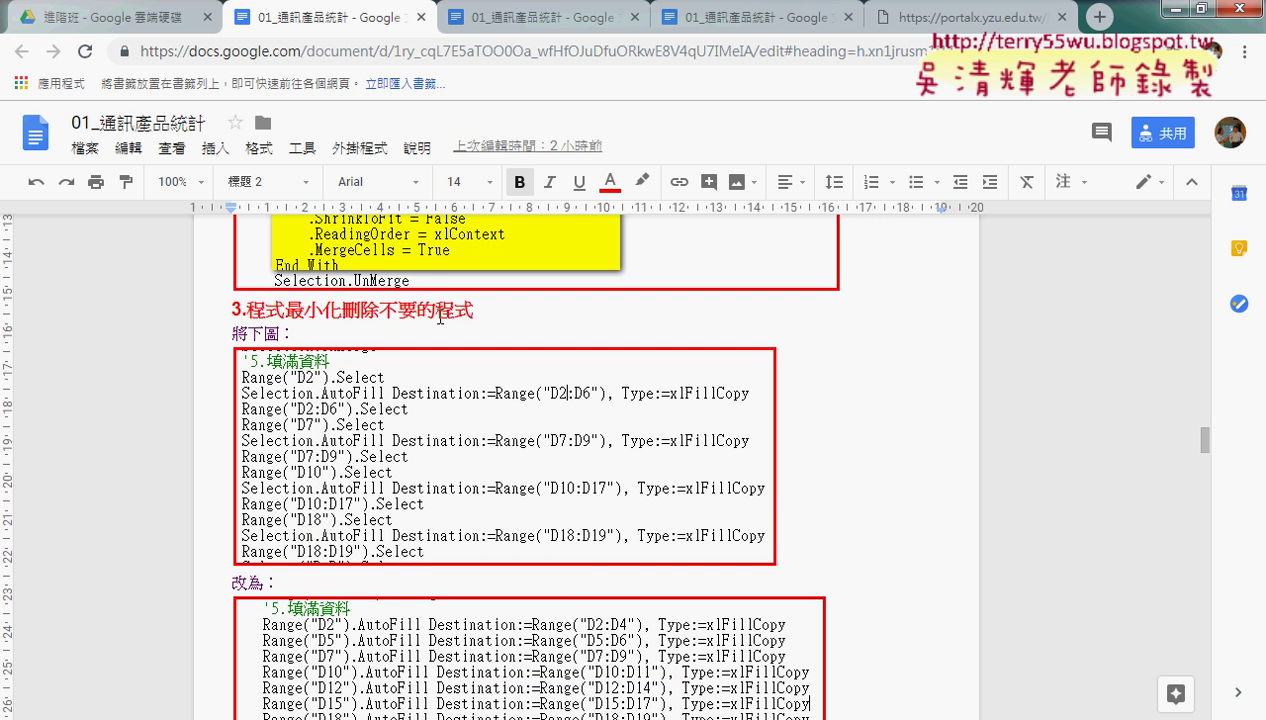
left_click_drag(246, 311, 472, 313)
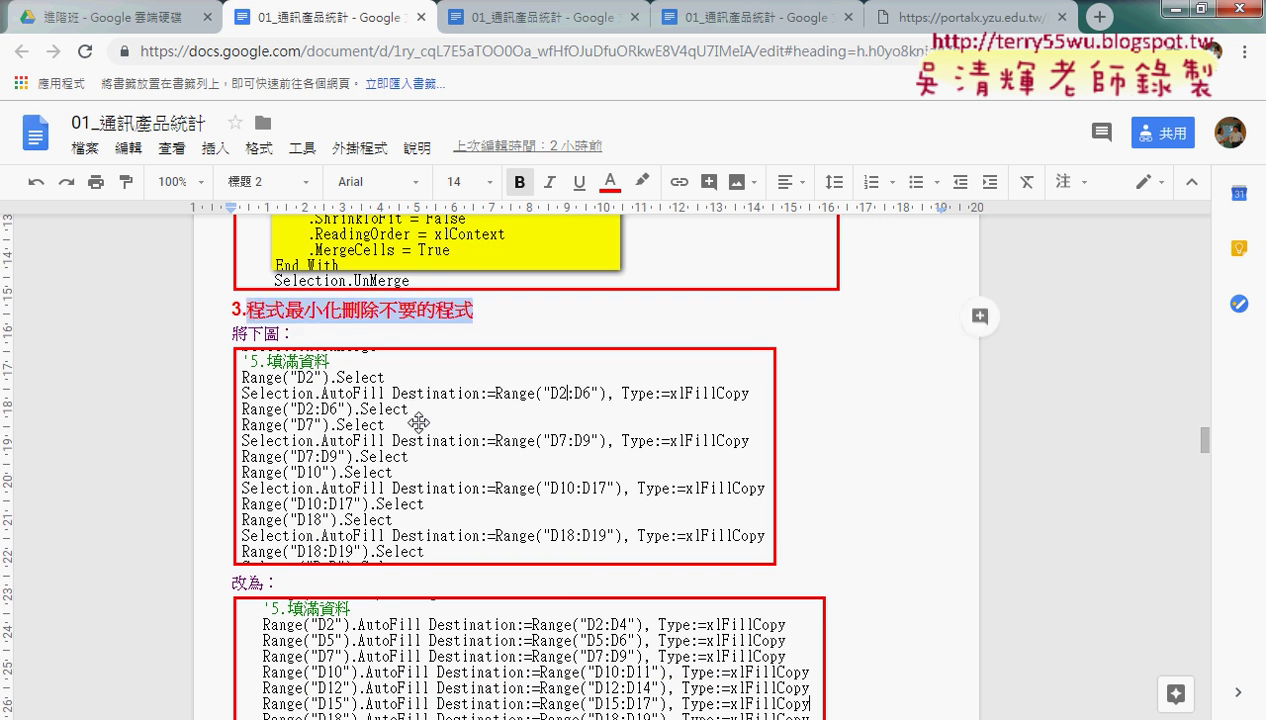
Highlight the tip on stepping through the macro with F8.
scroll(418, 423, "down", 2)
scroll(418, 415, "down", 1)
scroll(418, 415, "down", 1)
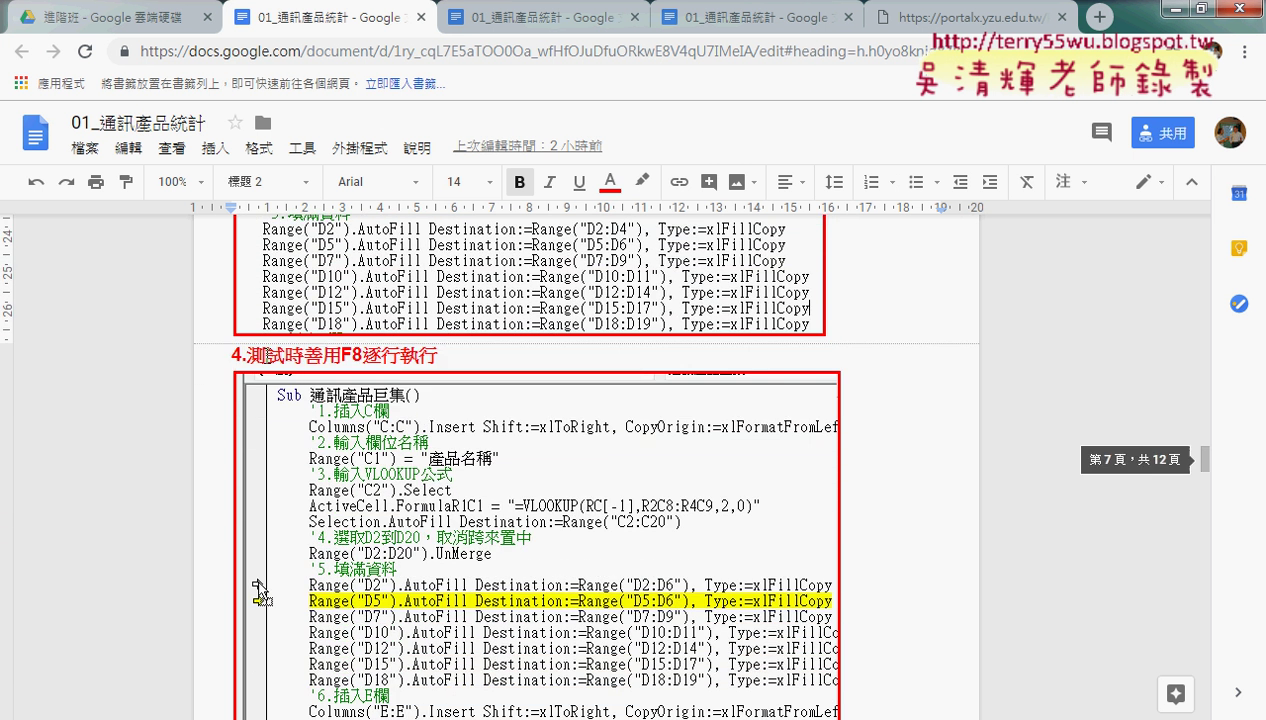
left_click_drag(305, 355, 437, 355)
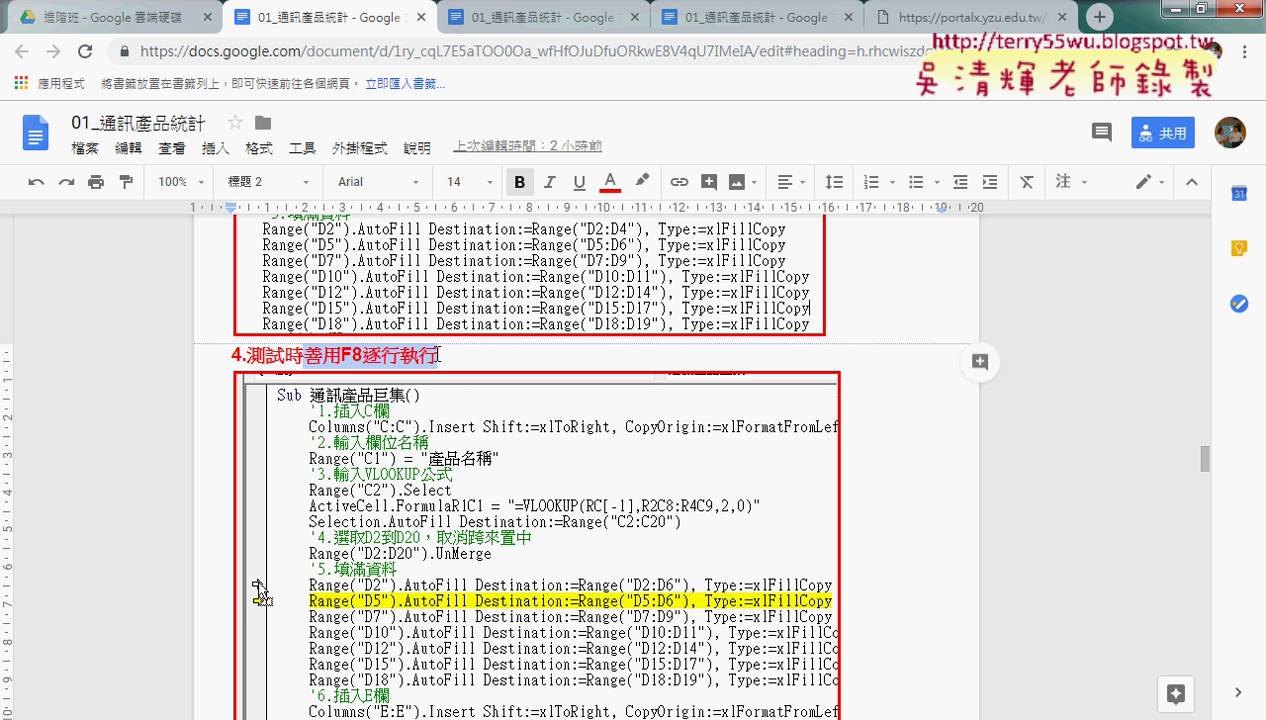
Scroll through the 修改完成程式碼參考 macro listing down to End Sub.
scroll(437, 355, "down", 1)
scroll(437, 355, "down", 2)
scroll(435, 353, "down", 1)
scroll(433, 352, "down", 1)
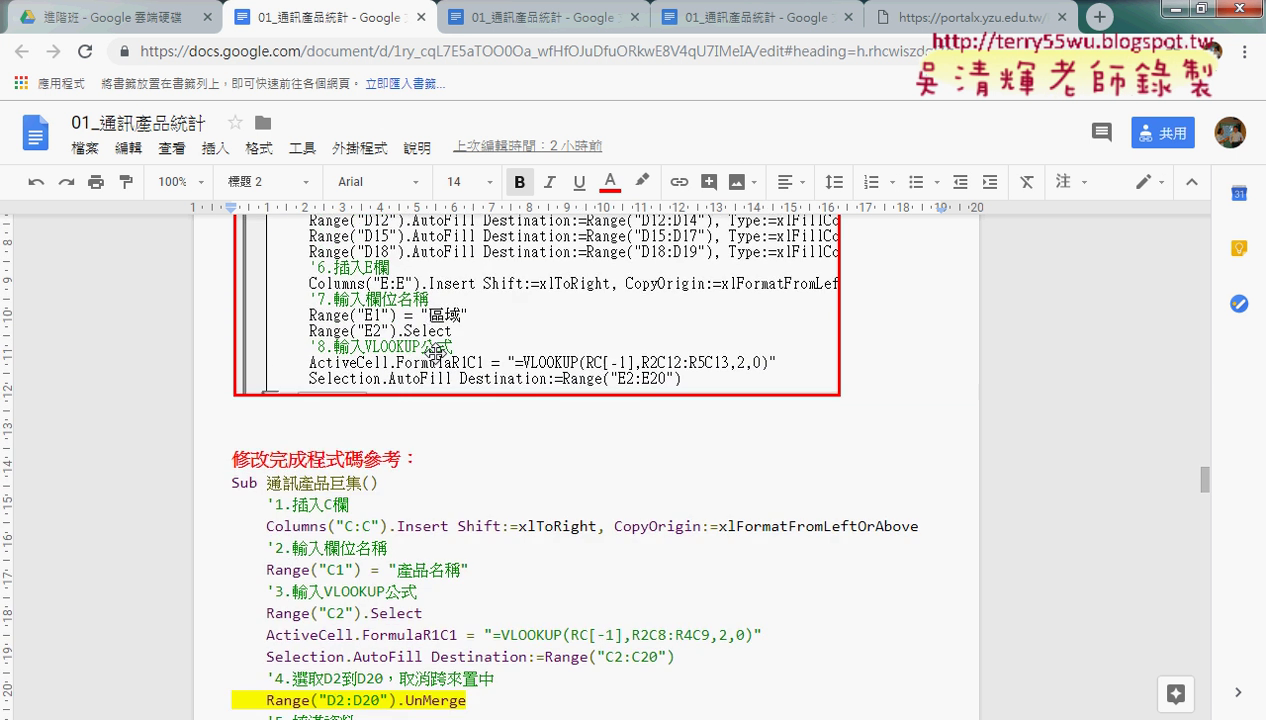
scroll(433, 352, "down", 2)
scroll(352, 441, "down", 1)
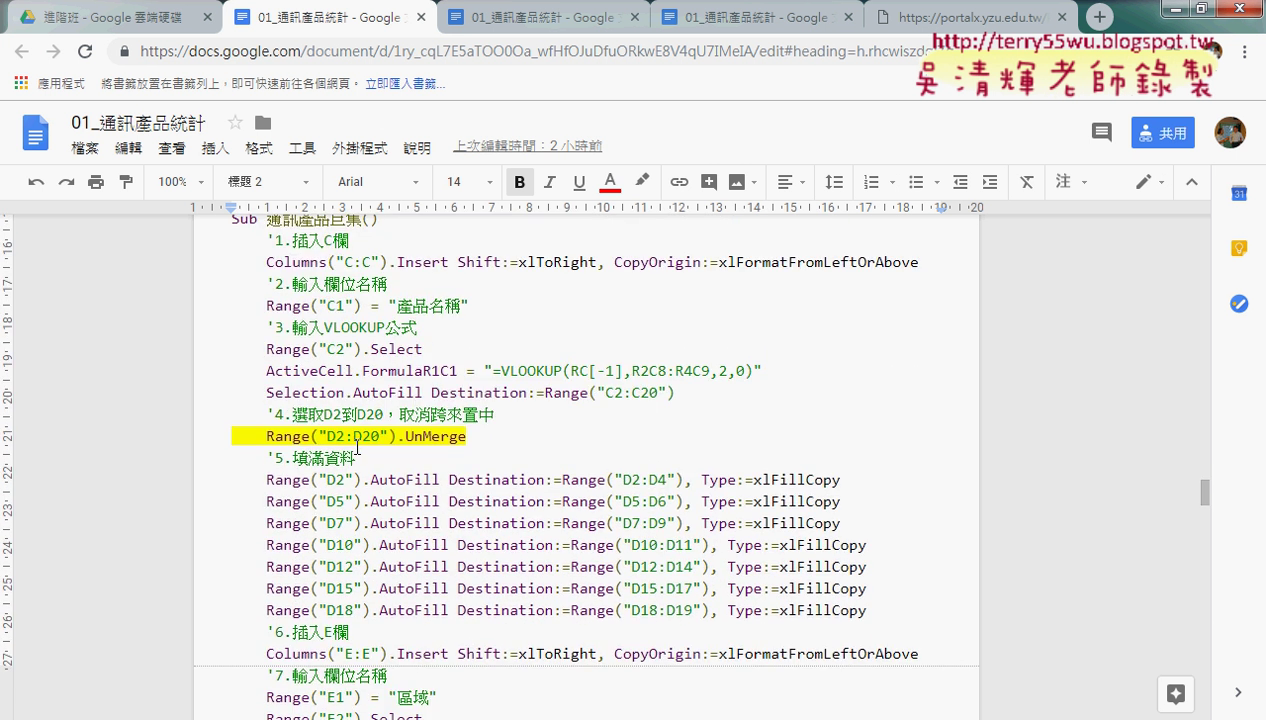
scroll(357, 447, "down", 1)
scroll(357, 445, "down", 1)
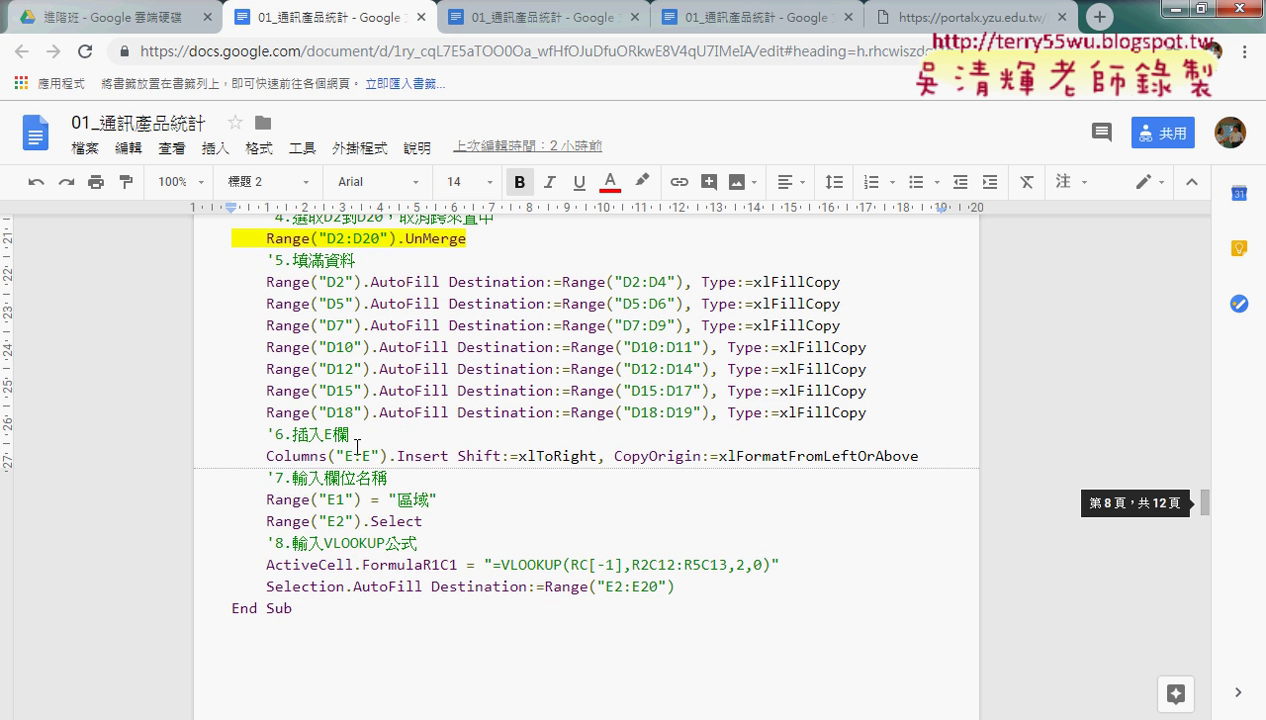